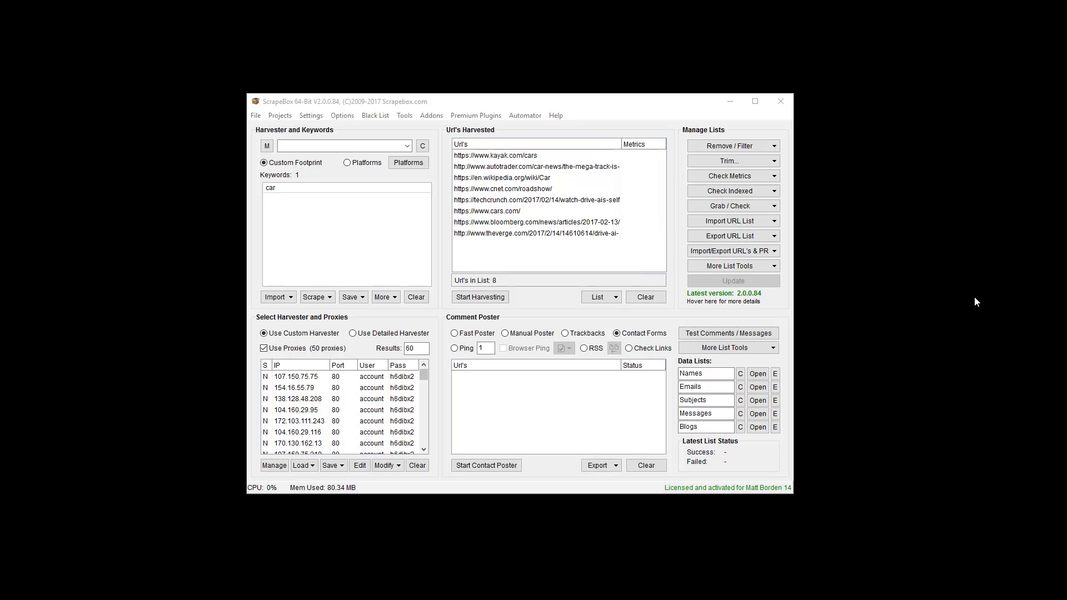
List the available 64-bit plugins and select Metrics Plugin 1.0.0.2 to read its description.
click(475, 115)
click(473, 128)
click(334, 222)
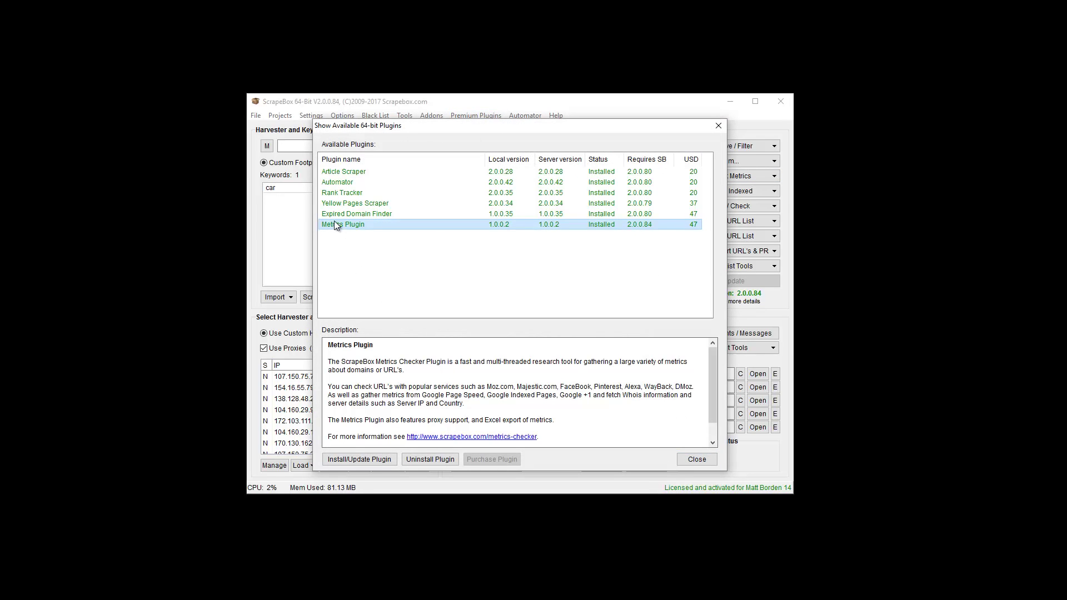
Close the plugins list, launch Metrics Plugin from Premium Plugins, and reposition its window.
click(689, 454)
click(462, 118)
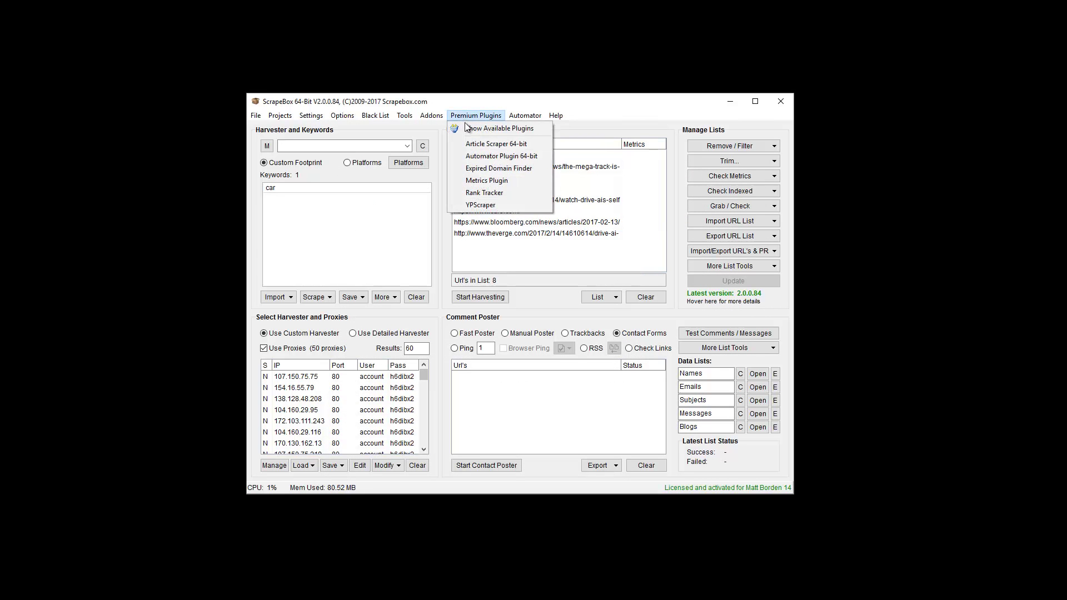
click(482, 181)
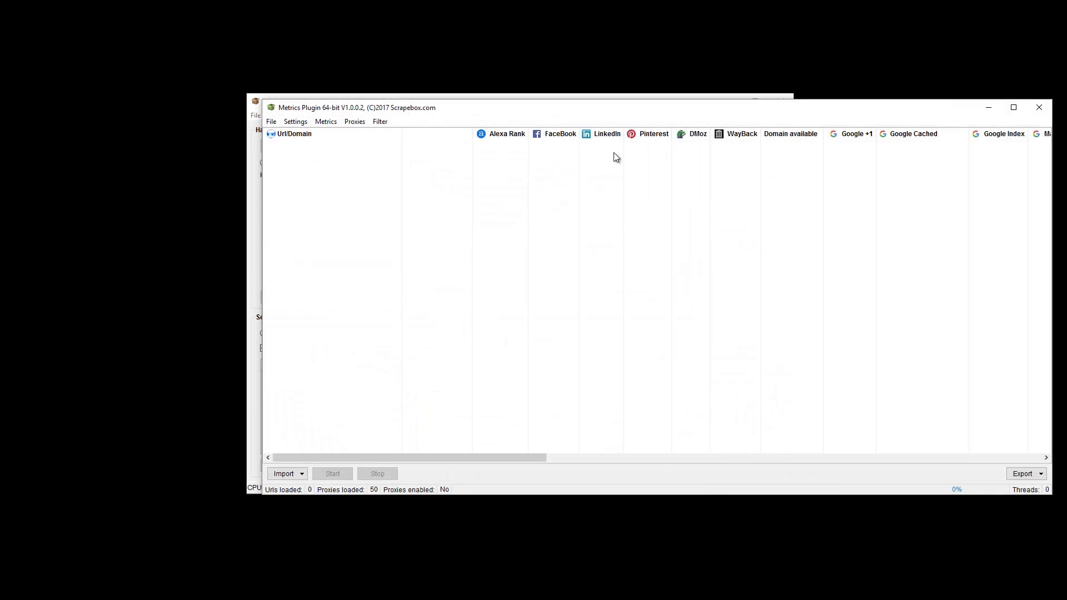
mouse_move(422, 103)
mouse_down()
mouse_move(409, 300)
mouse_move(402, 111)
mouse_move(416, 105)
mouse_up()
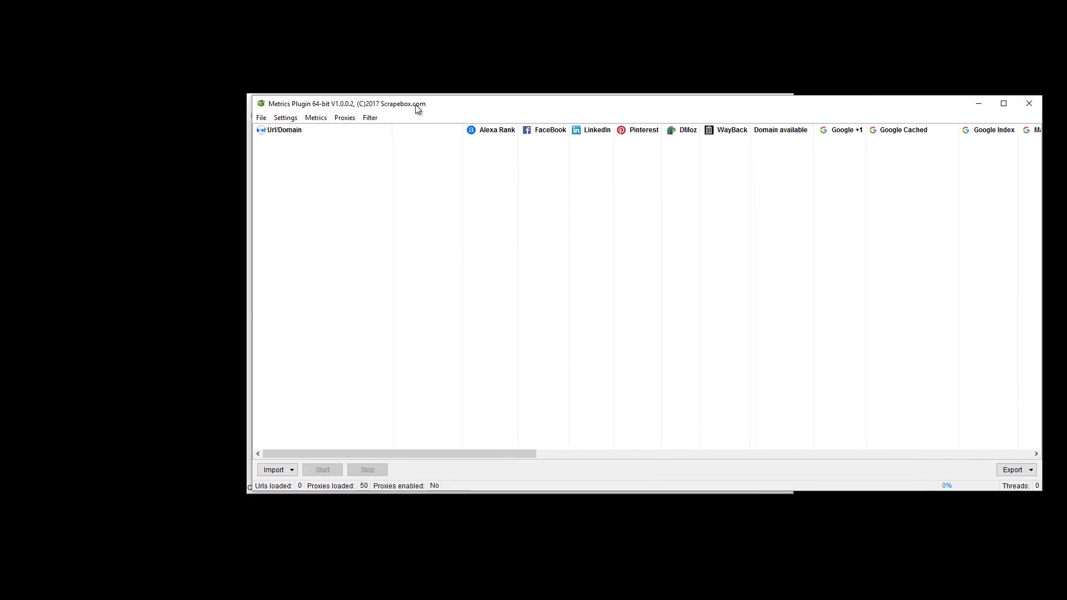
Browse the File, Import and Export menus, then open the Moz account setup dialog.
click(259, 118)
mouse_move(261, 132)
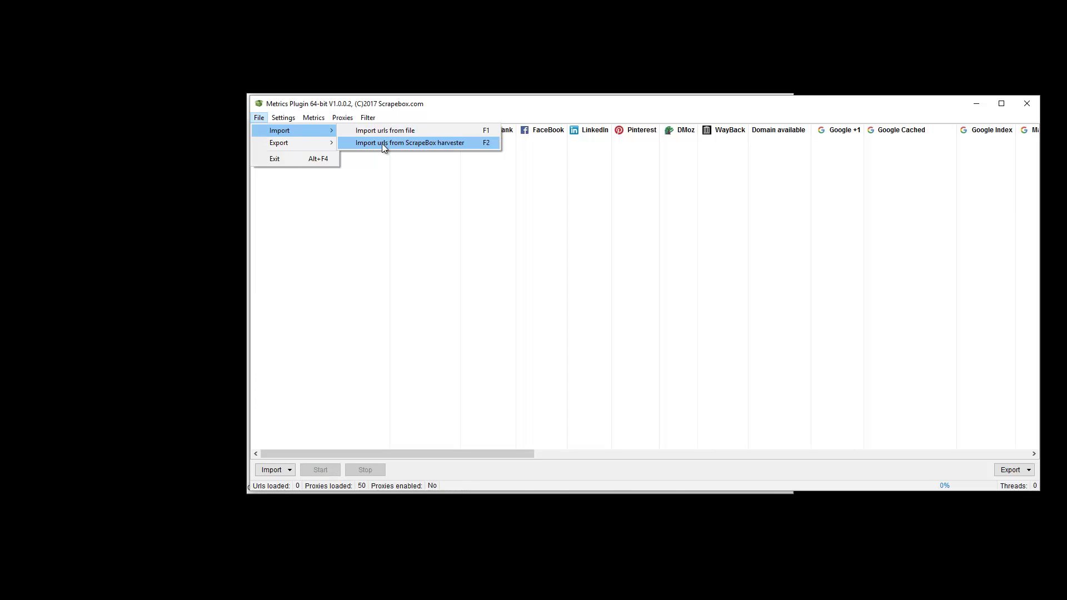
mouse_move(315, 145)
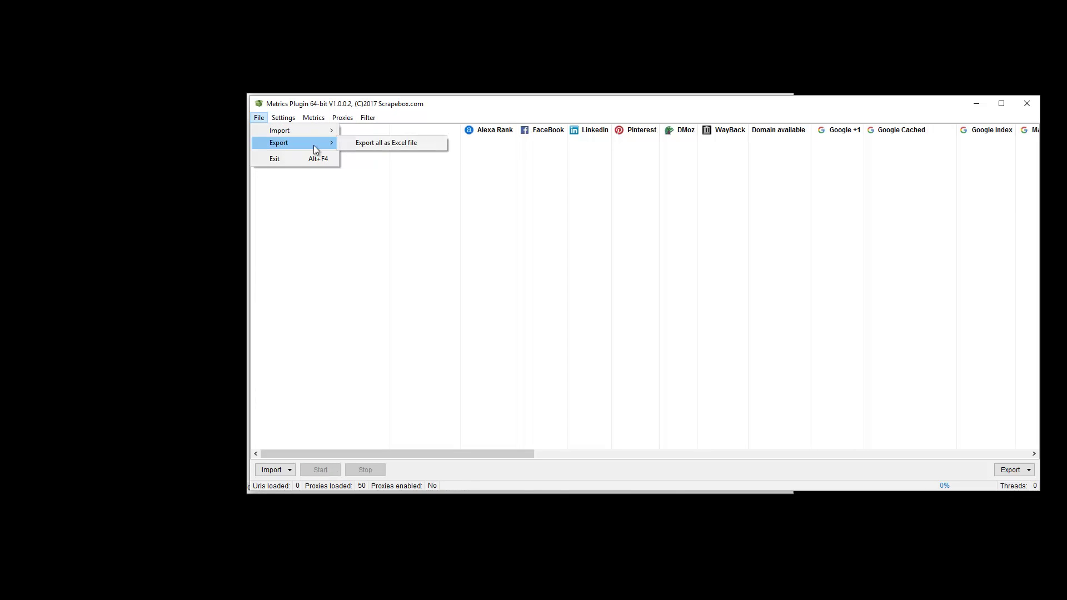
click(285, 470)
click(1027, 470)
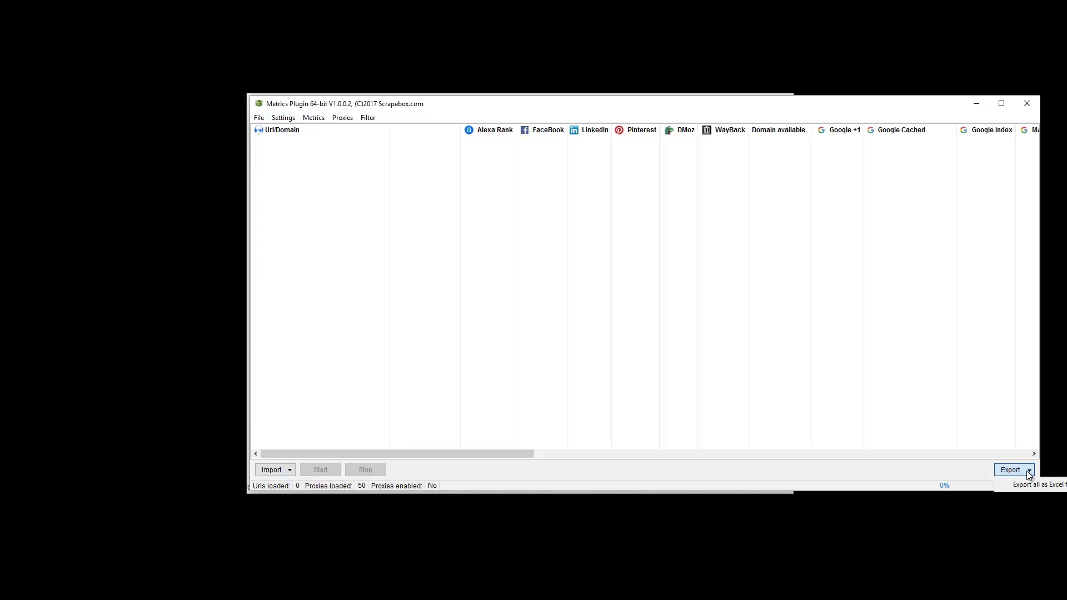
click(303, 122)
click(290, 130)
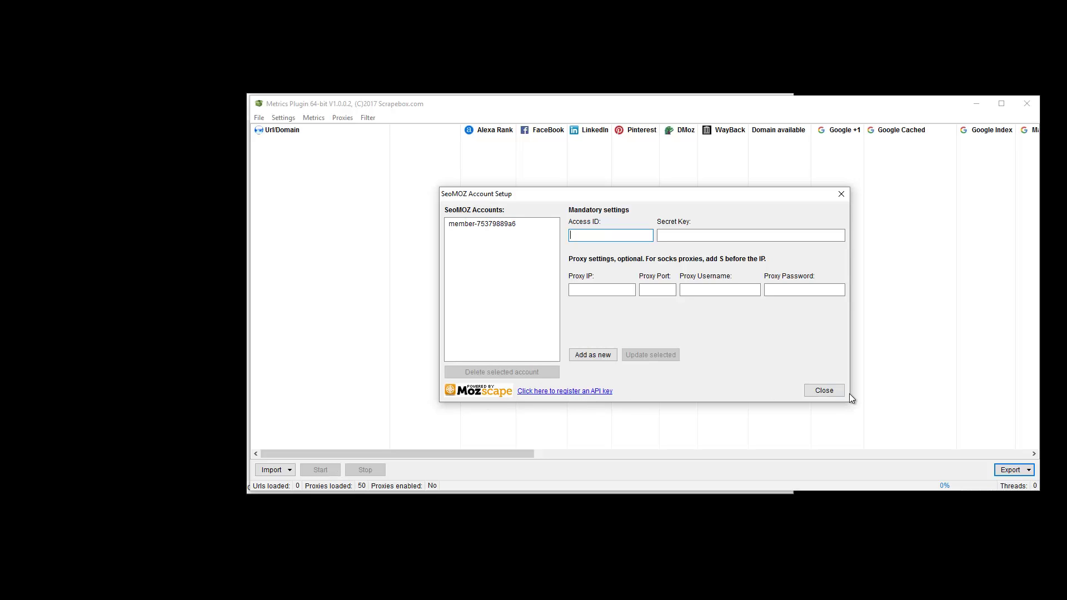
Close the Moz account setup, then open and close the Majestic account setup.
click(832, 394)
click(283, 118)
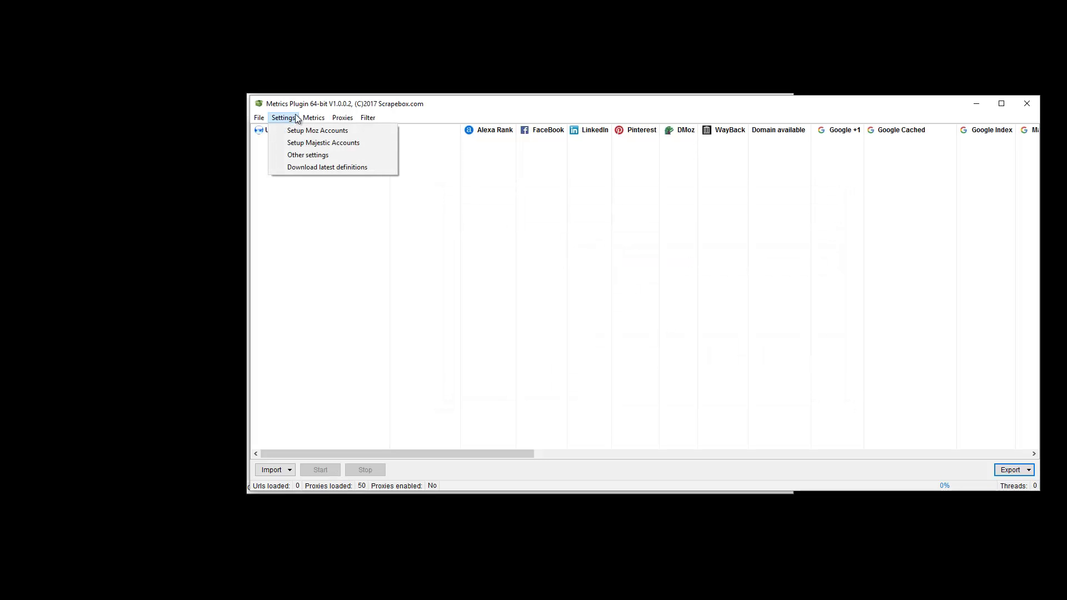
click(299, 143)
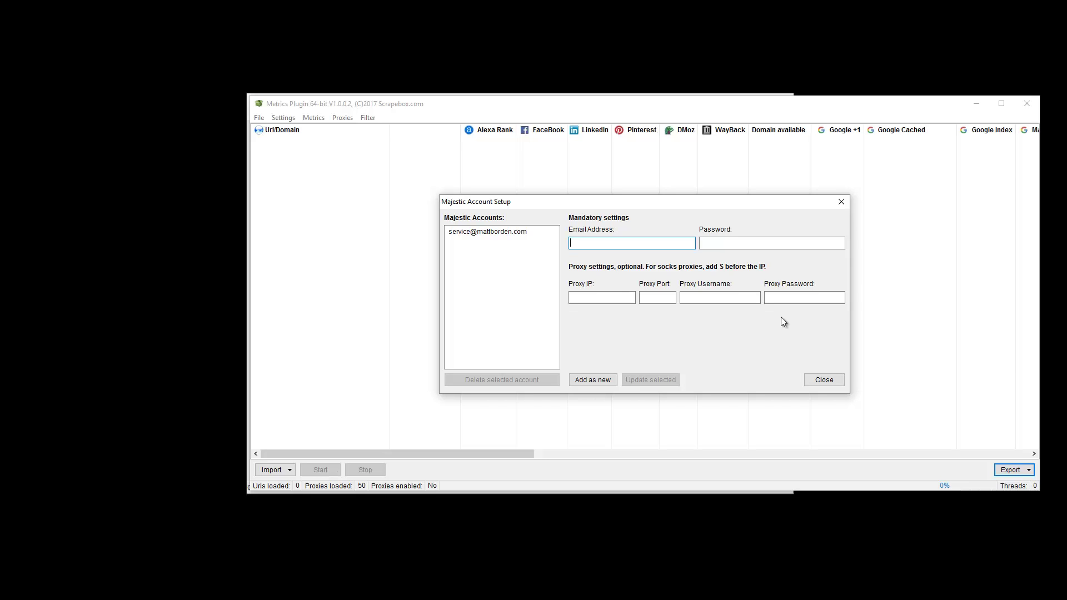
click(806, 378)
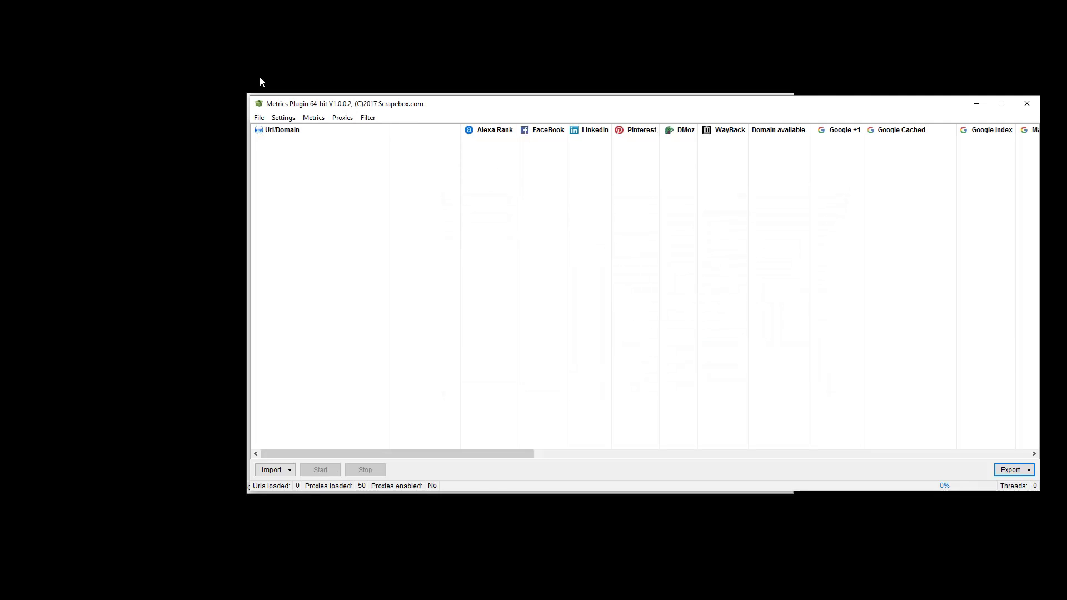
Open and close the Other settings with the retries count, then dismiss the Settings menu.
click(283, 118)
click(300, 155)
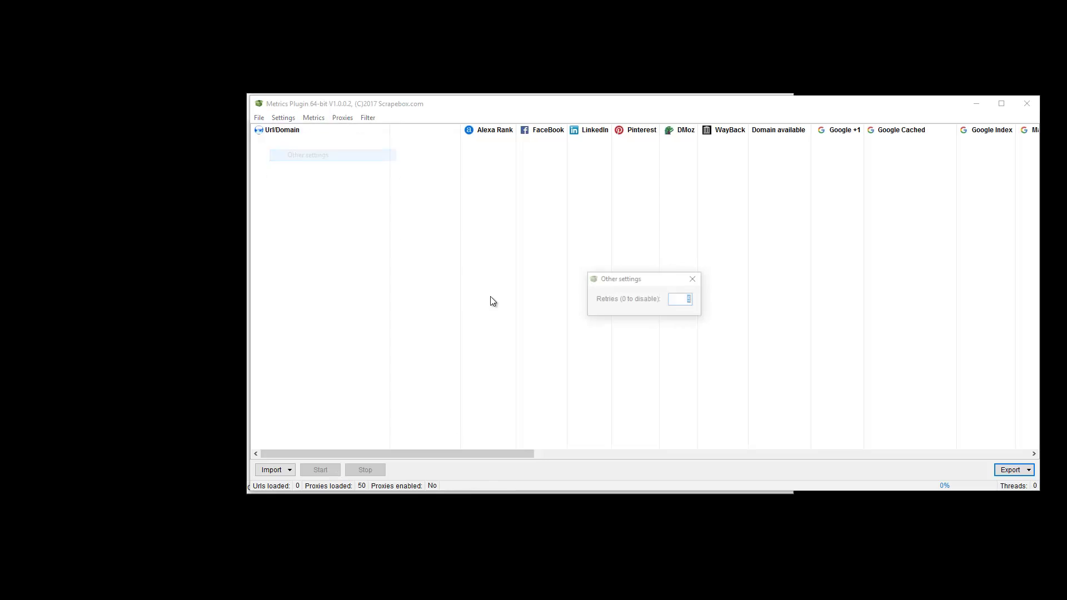
click(694, 279)
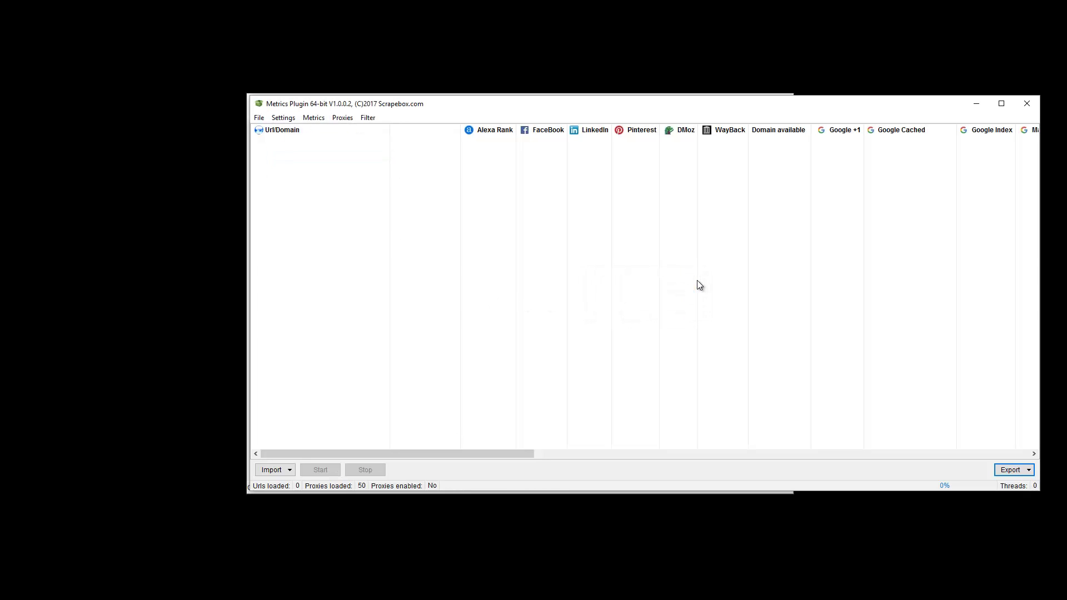
click(281, 118)
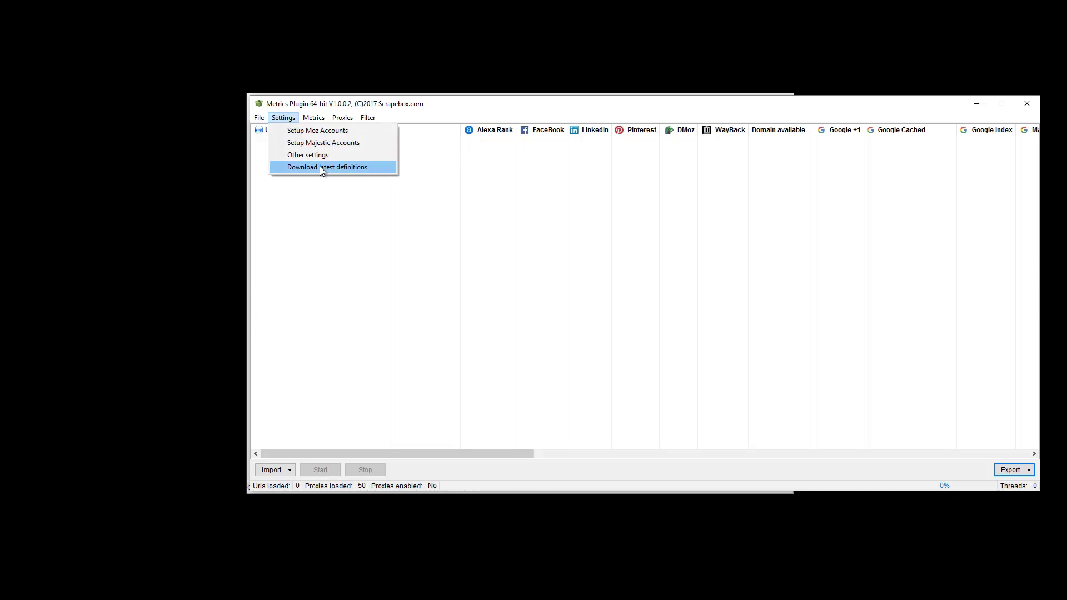
click(456, 177)
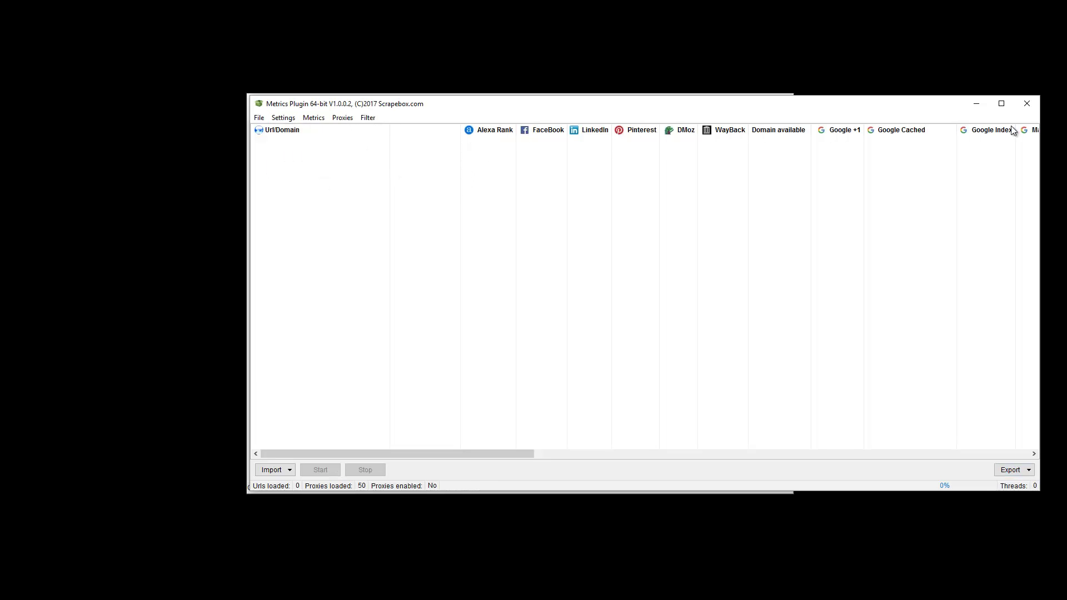
drag(384, 453, 294, 432)
Open the metric column settings from the Metrics menu.
click(283, 117)
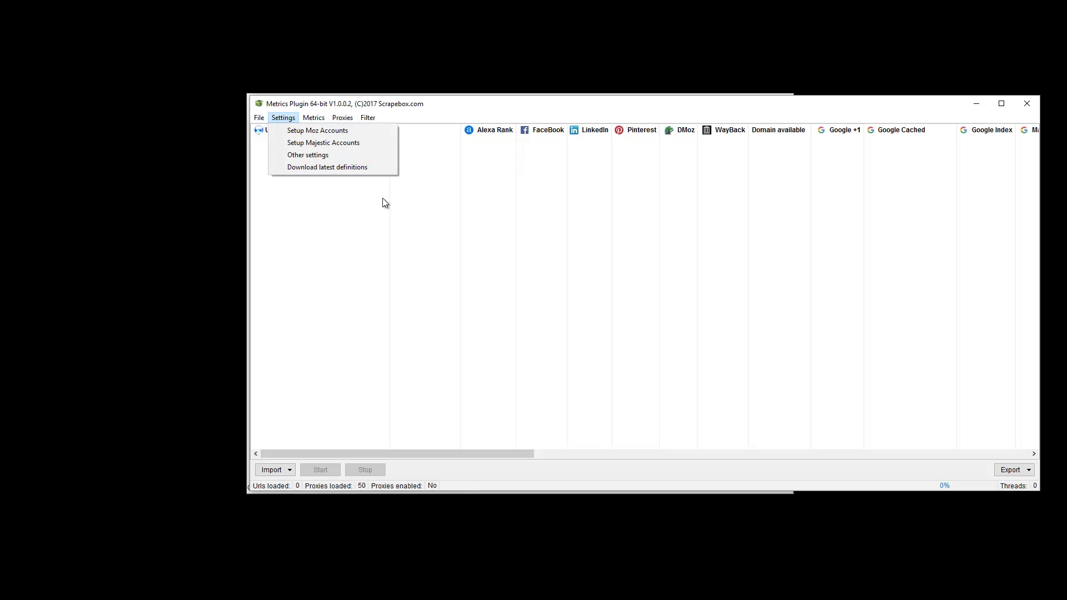
click(385, 215)
click(314, 117)
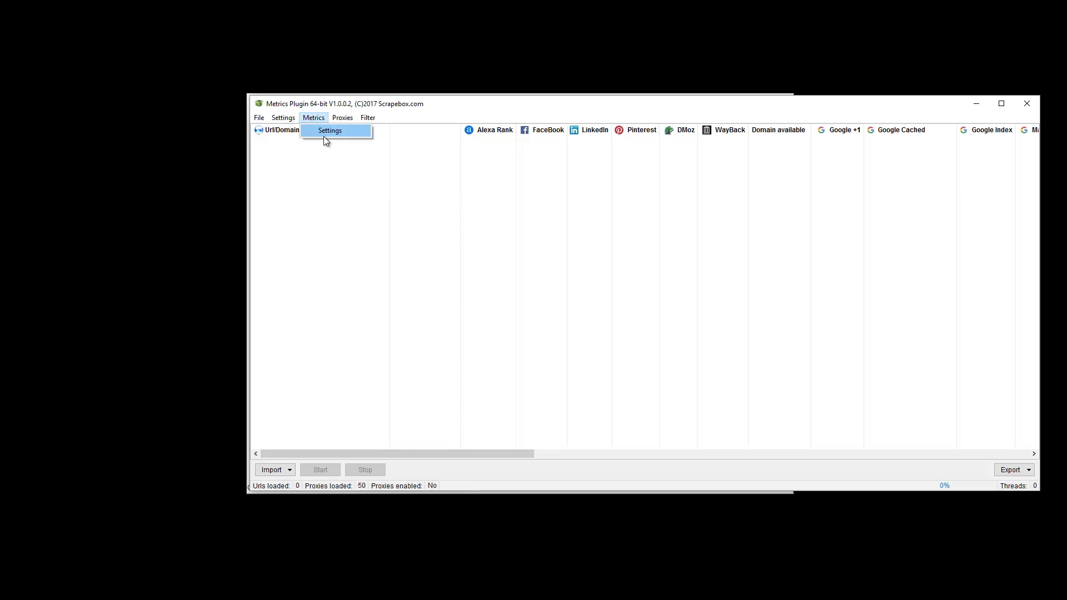
click(325, 132)
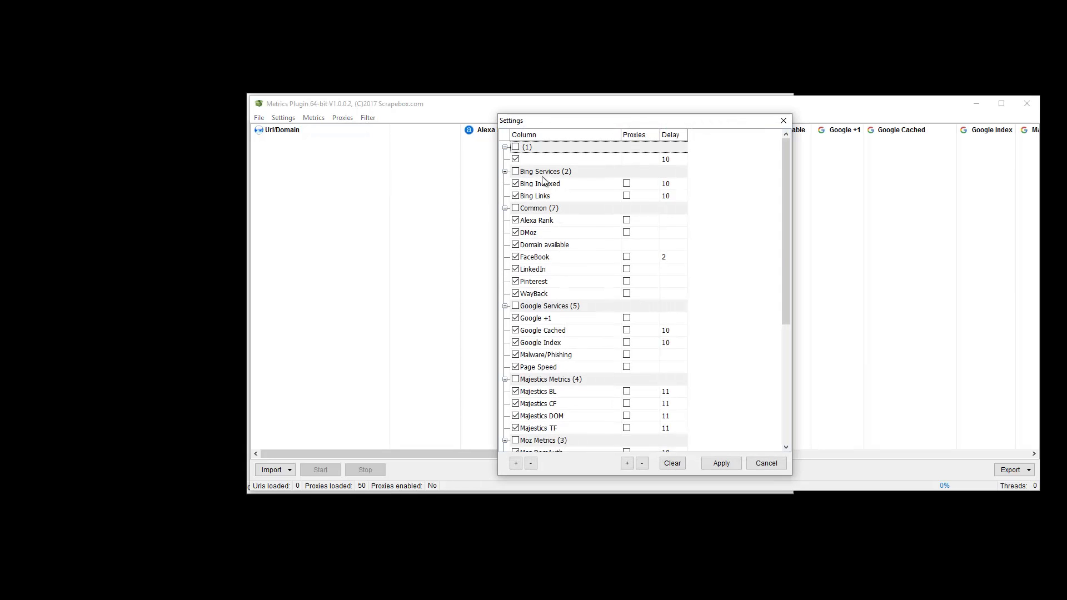
scroll(542, 201, down, 2)
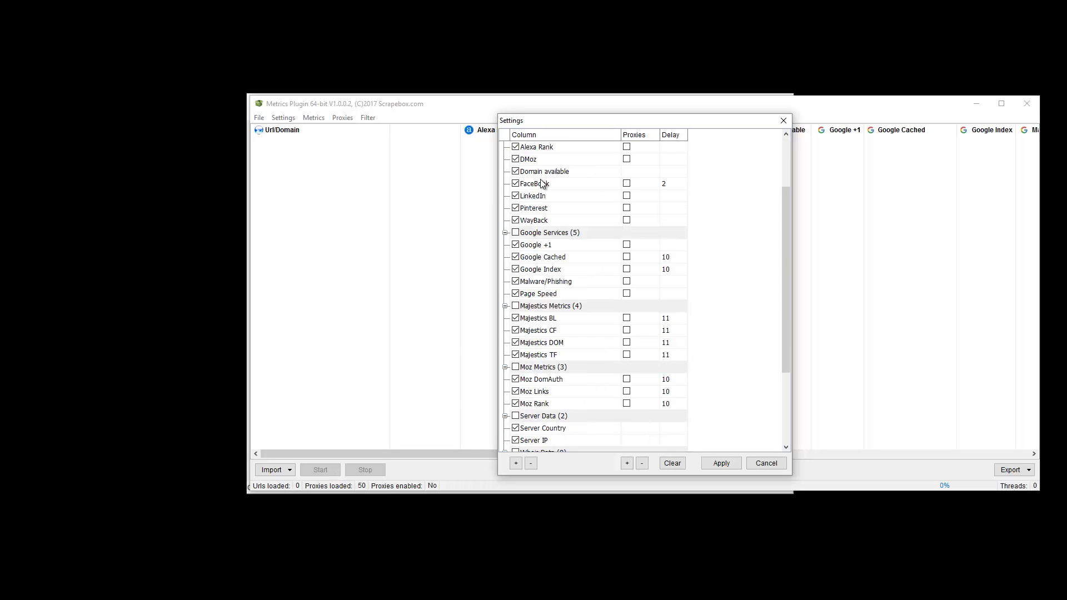
Tick every metric column, including Google +1 and Google Cached, and apply the column settings.
click(515, 232)
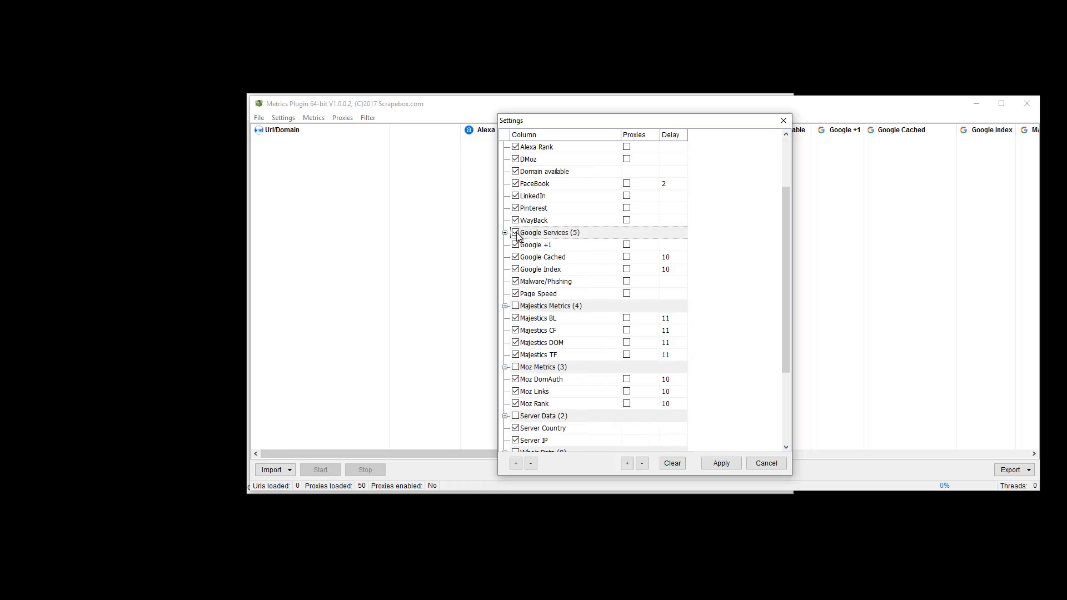
click(515, 245)
click(515, 262)
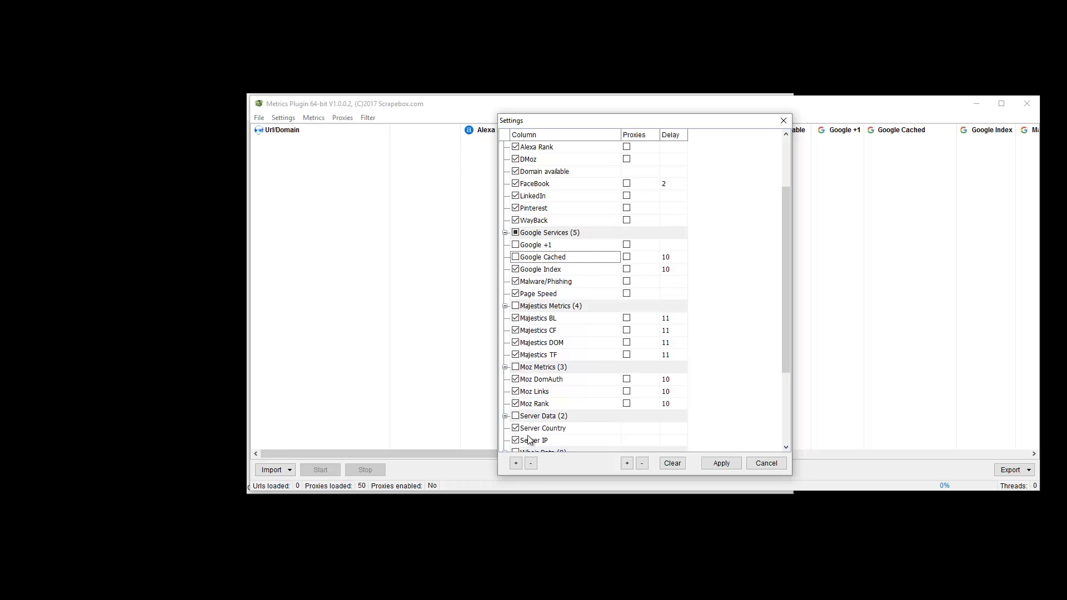
click(516, 464)
click(529, 464)
click(516, 463)
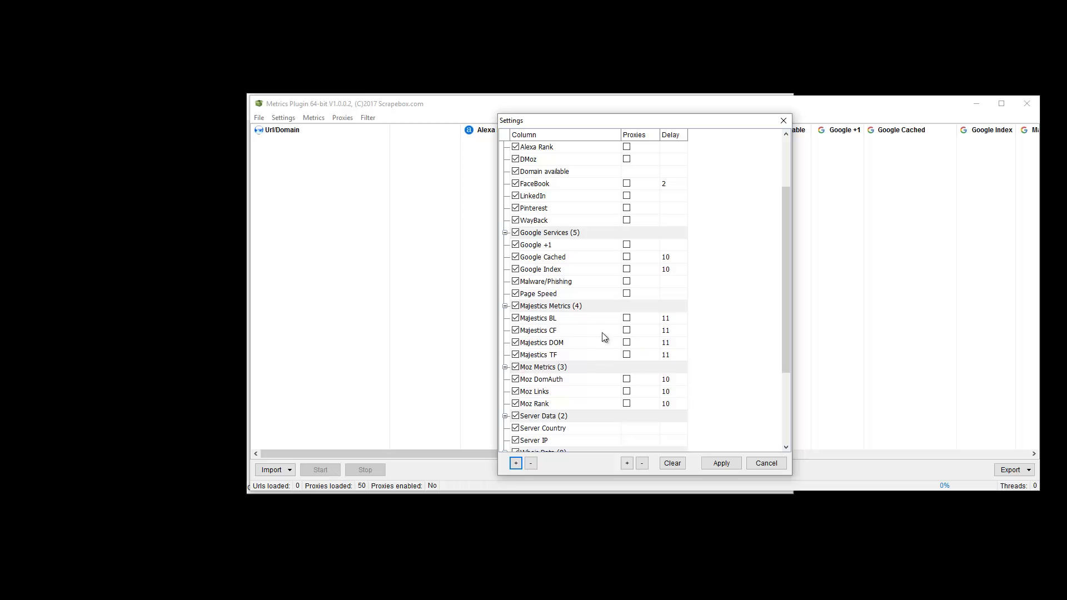
scroll(569, 356, down, 3)
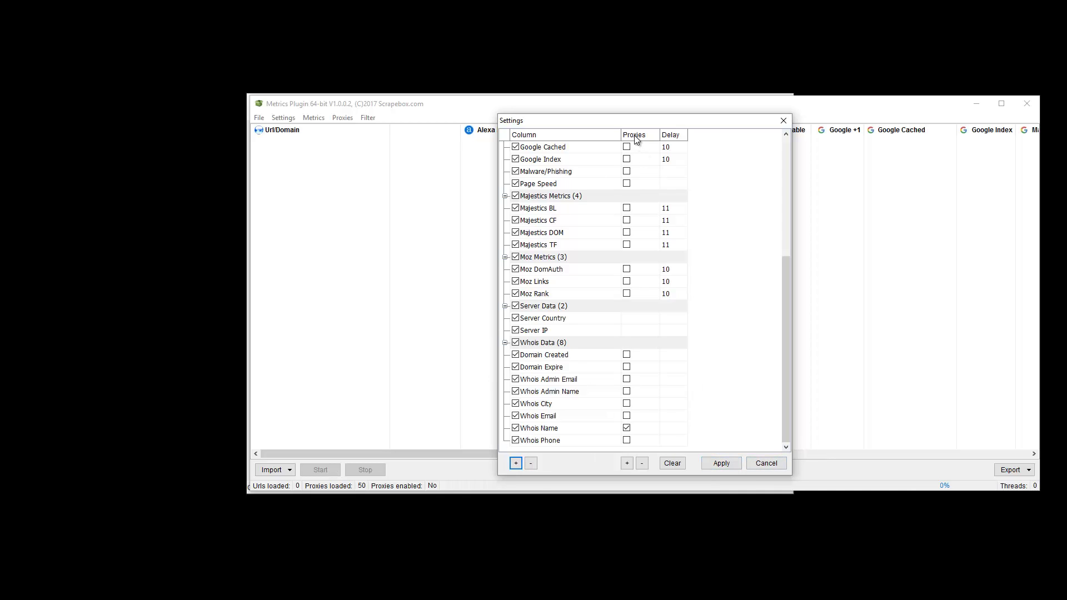
scroll(631, 417, up, 10)
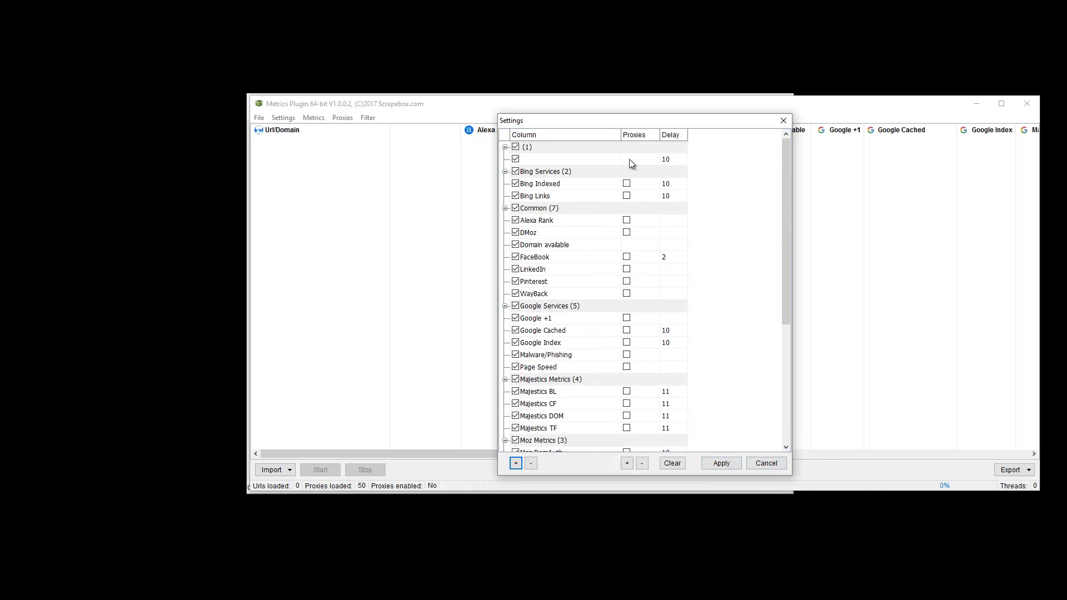
scroll(629, 183, down, 10)
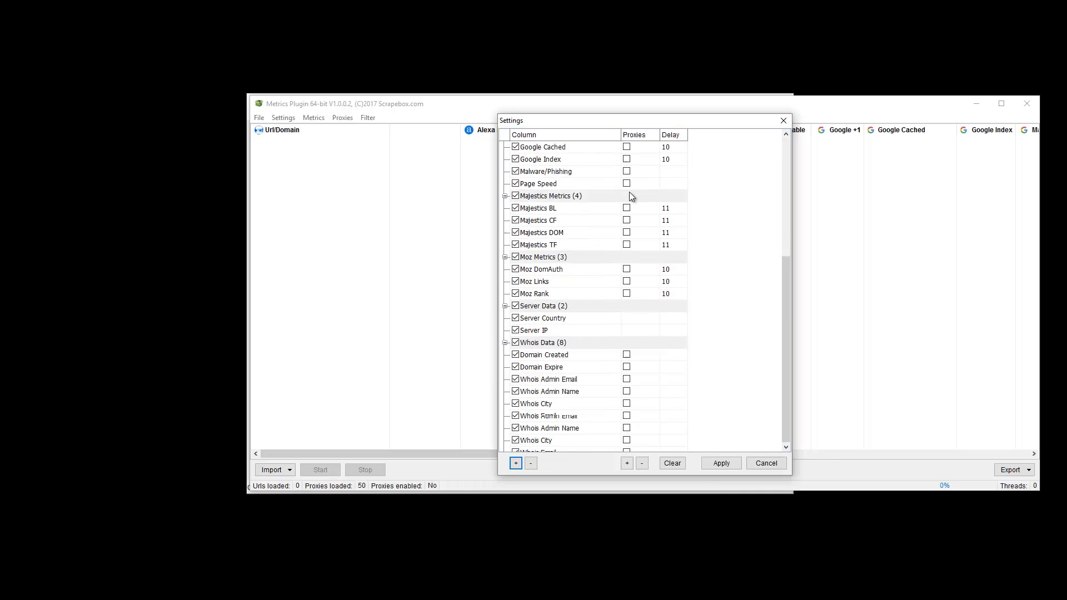
click(729, 467)
click(342, 117)
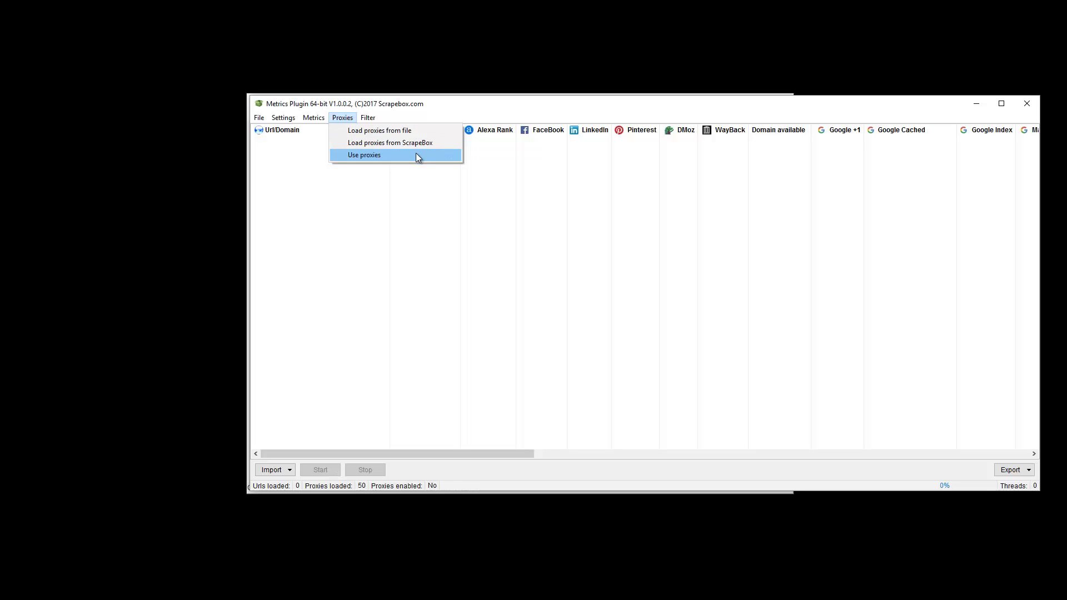
click(418, 157)
click(343, 118)
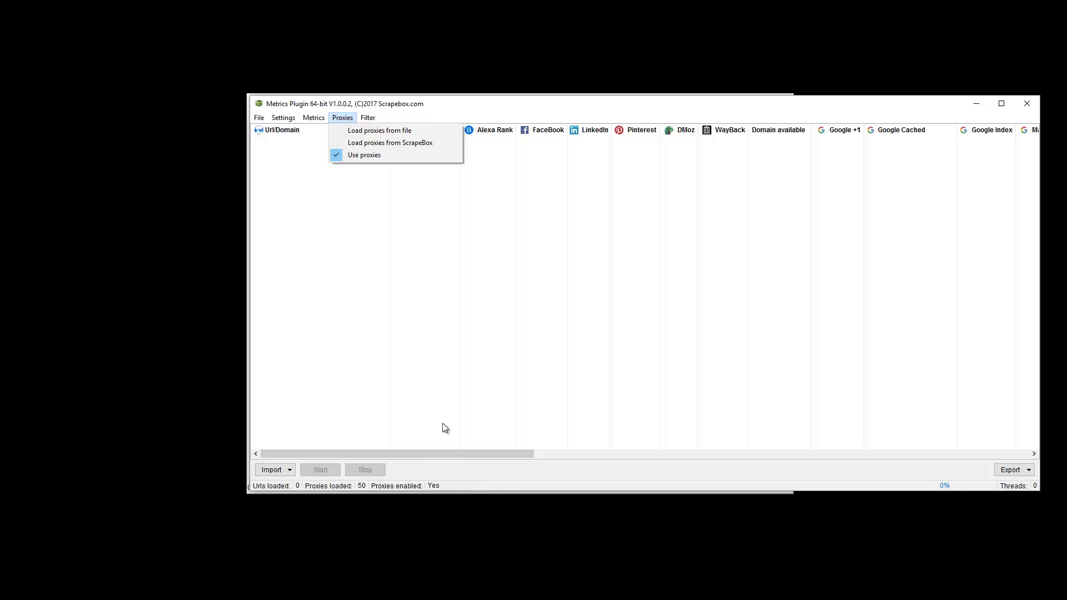
click(358, 157)
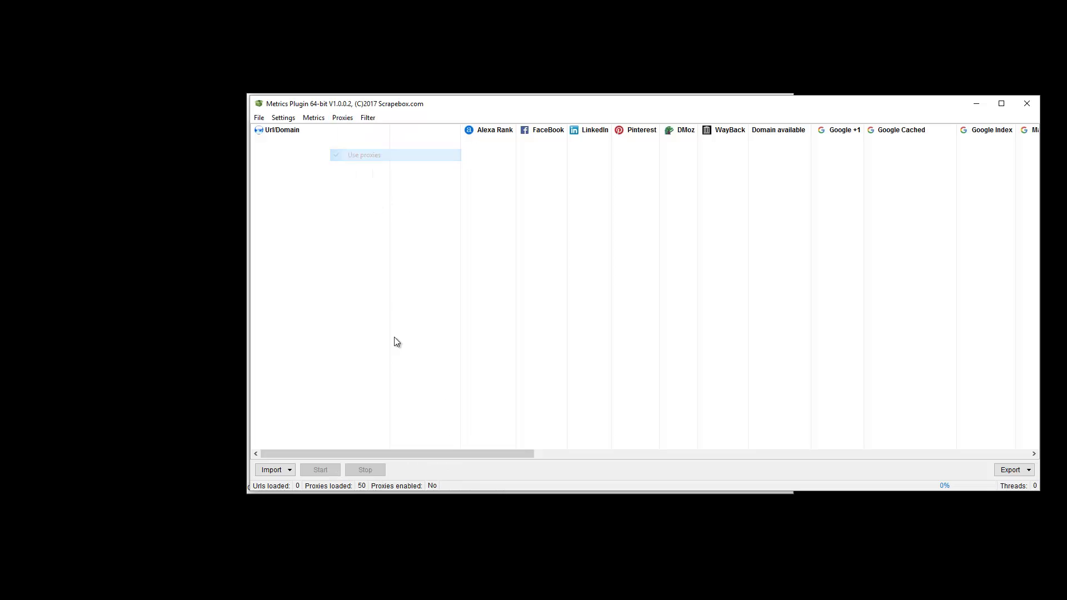
click(367, 118)
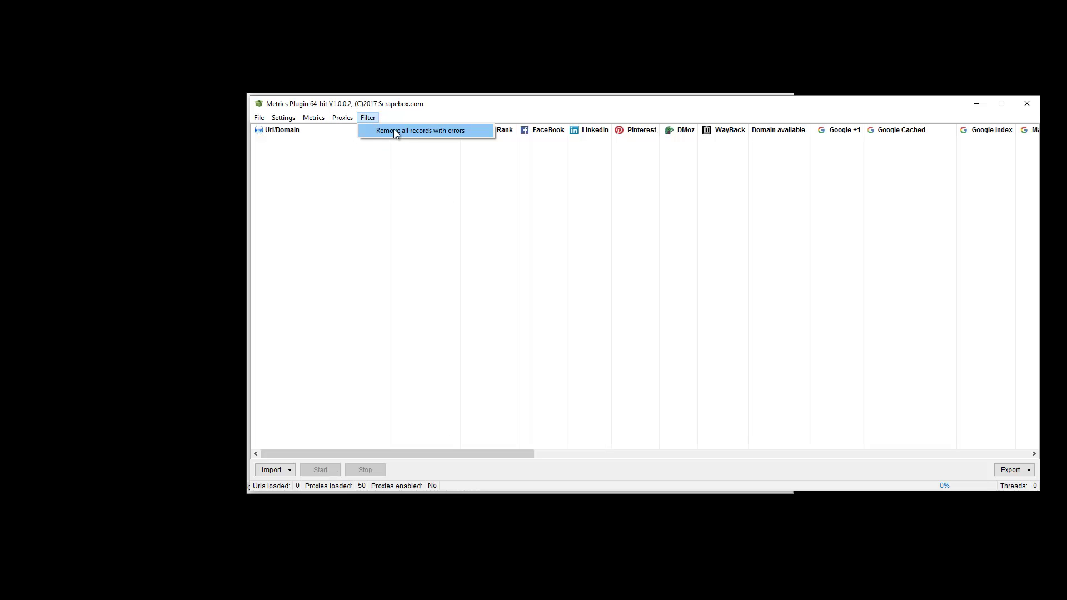
Remove error records, import the eight car URLs from the ScrapeBox harvester, and start gathering metrics.
click(396, 132)
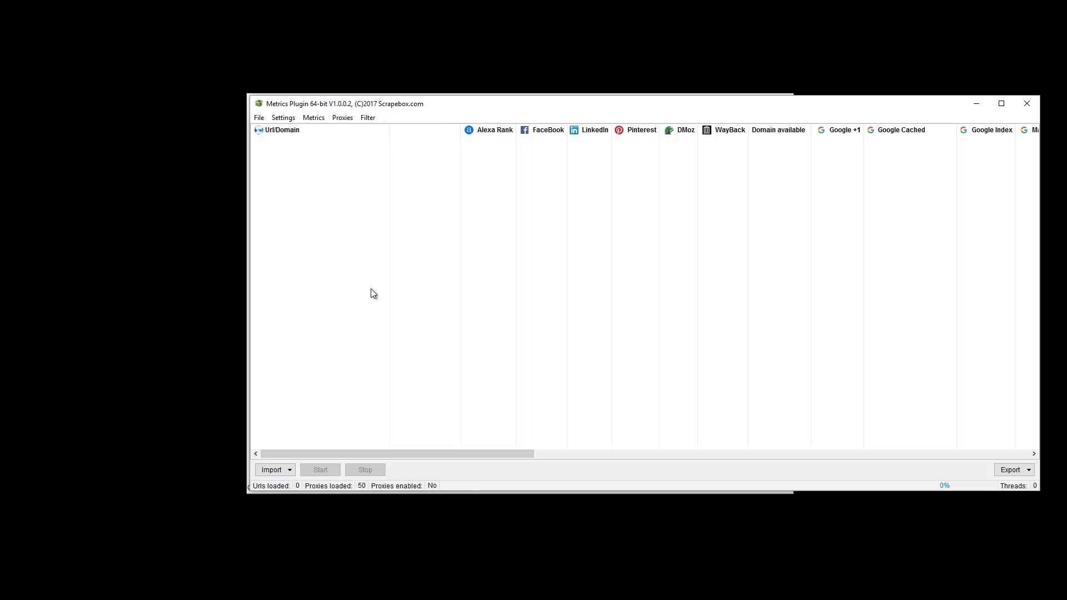
click(272, 472)
click(280, 497)
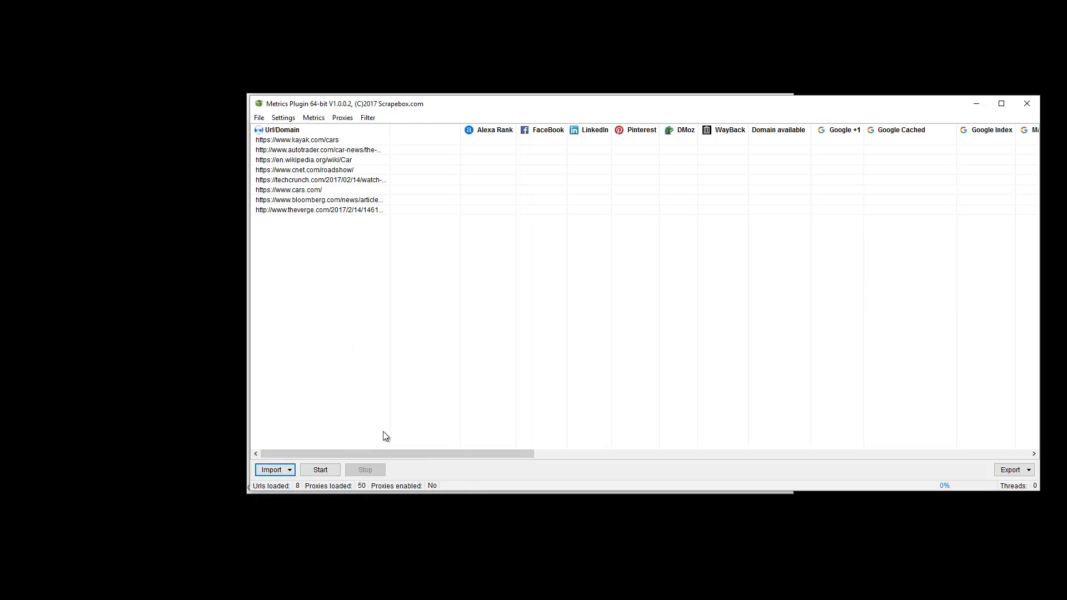
click(334, 469)
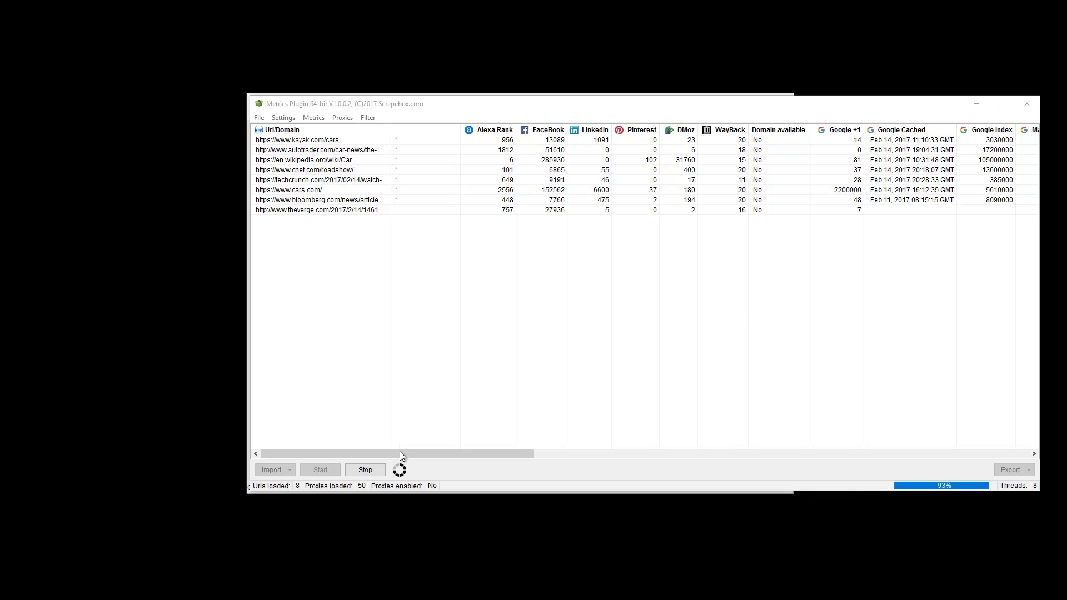
drag(402, 452, 459, 429)
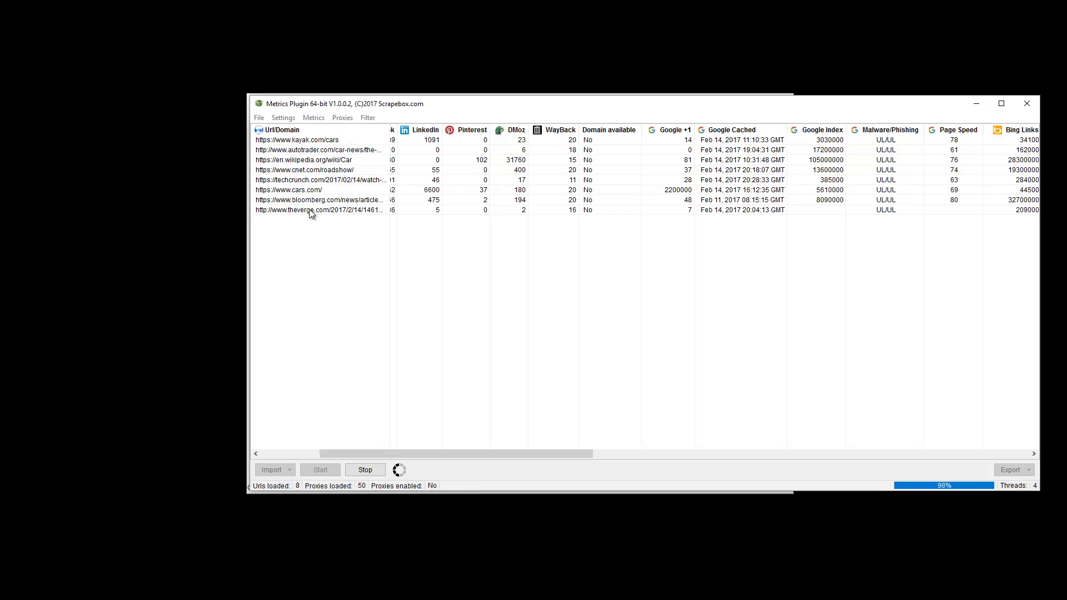
drag(481, 453, 559, 456)
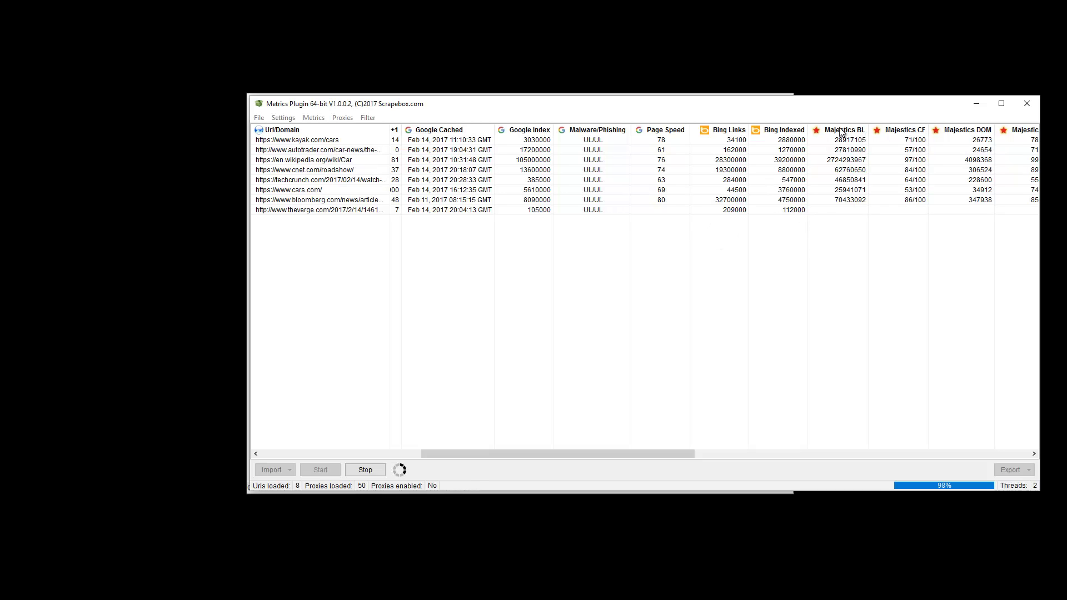
Scroll the finished results grid across to review every metric column through Whois.
drag(542, 451, 626, 454)
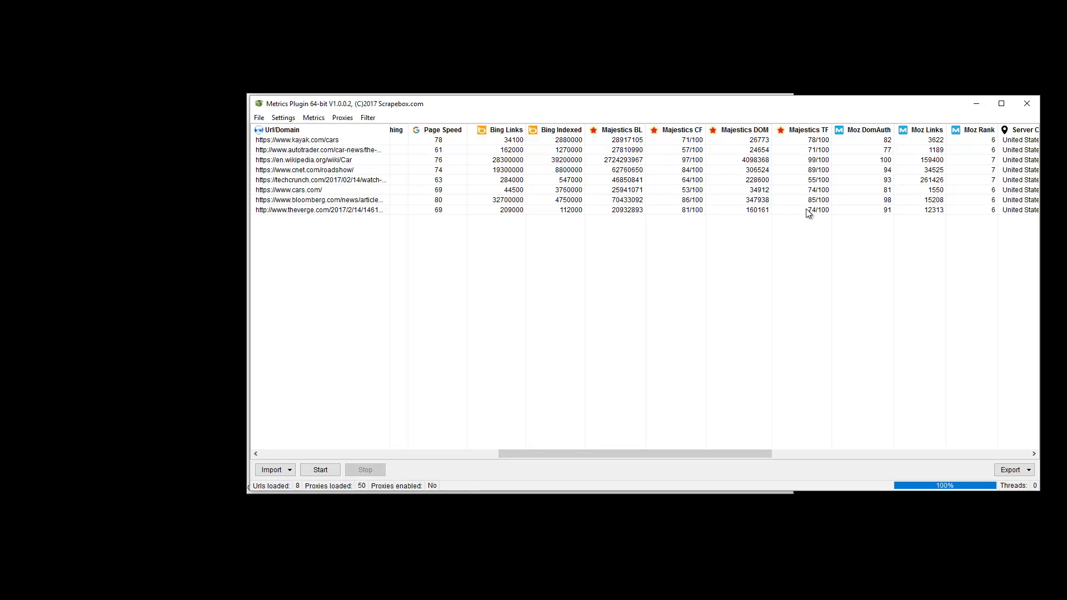
drag(655, 453, 761, 452)
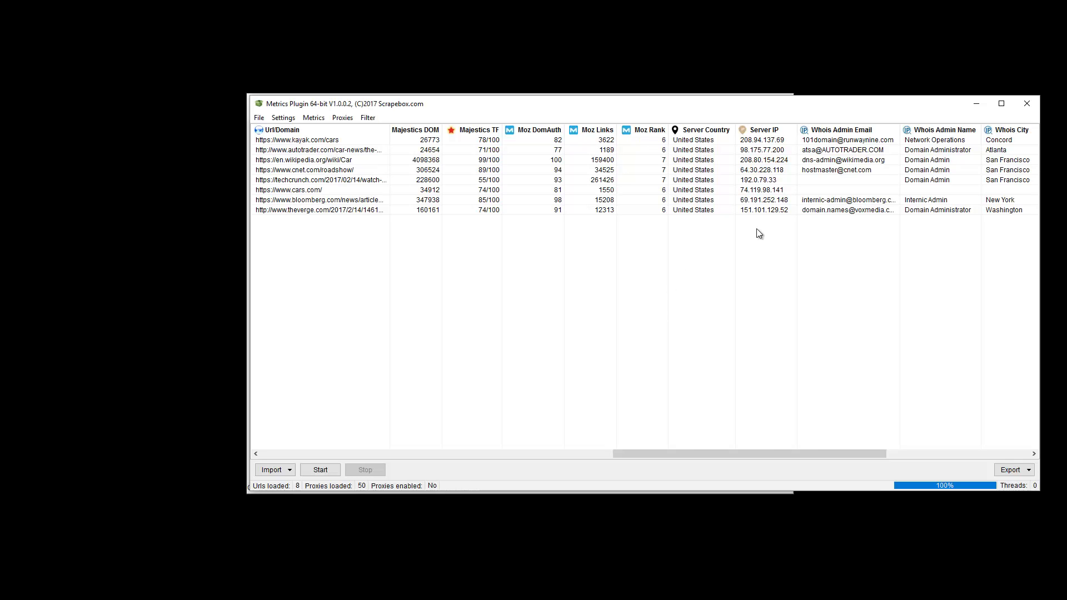
drag(759, 451, 892, 455)
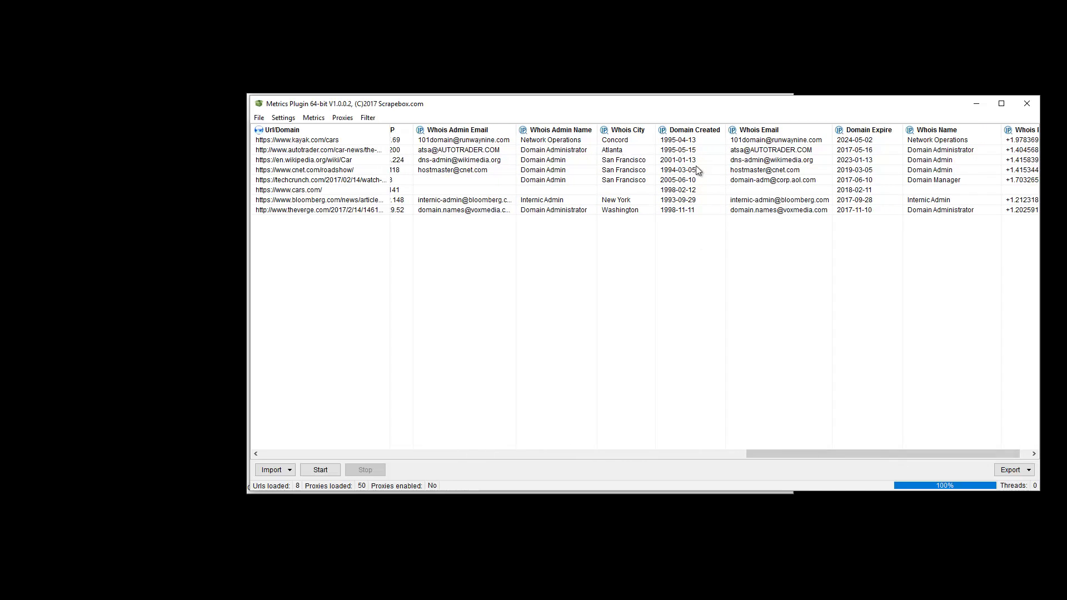
drag(988, 452, 1039, 452)
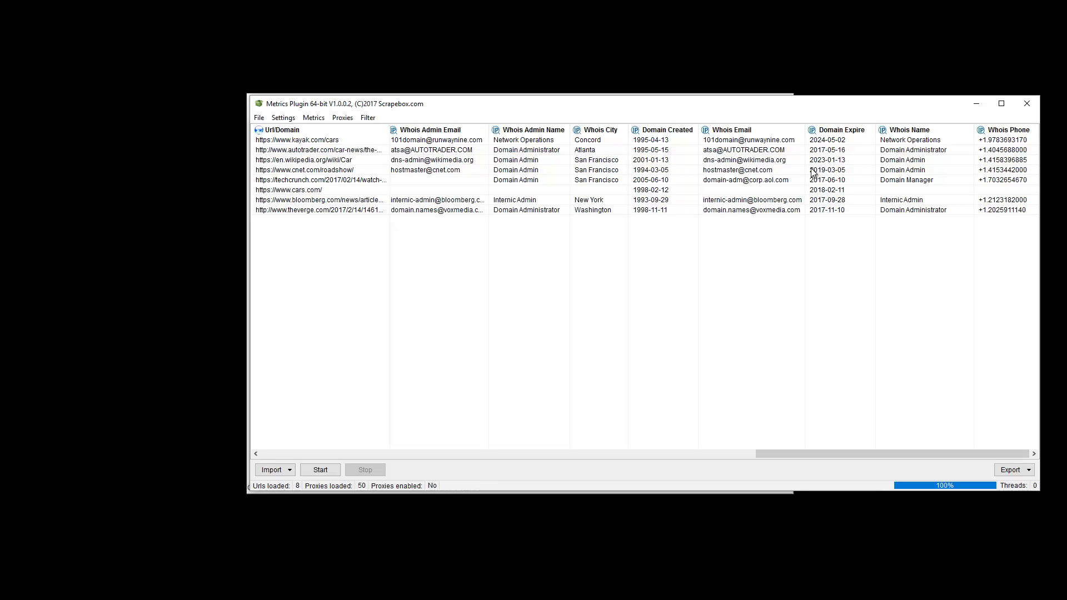
drag(869, 454, 694, 468)
Export all metric results as an Excel workbook named 'cars'.
click(1027, 470)
click(1031, 484)
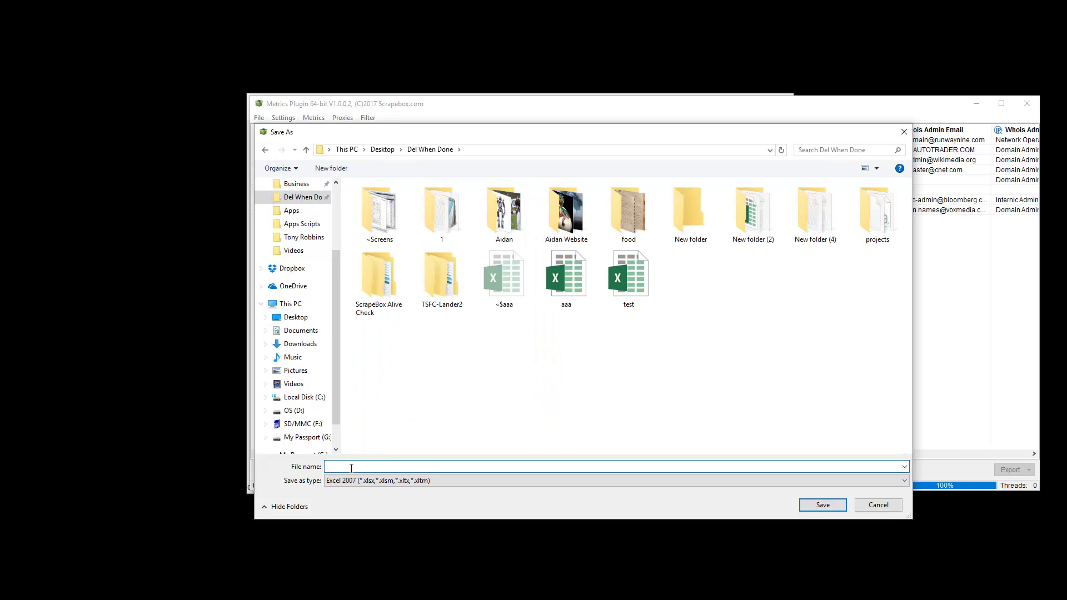
text(cars)
click(822, 505)
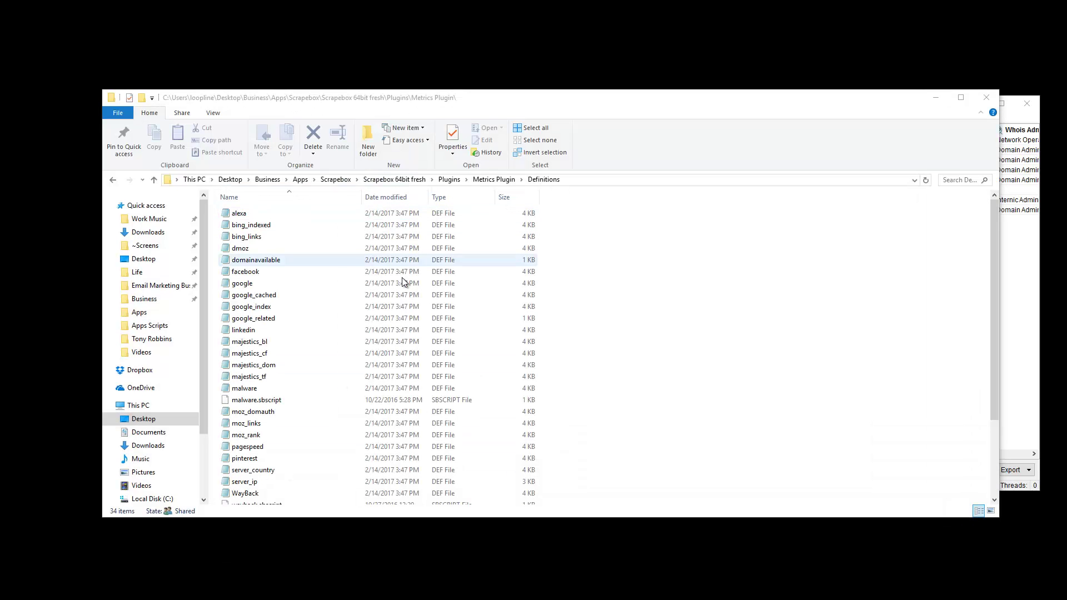
key(super+e)
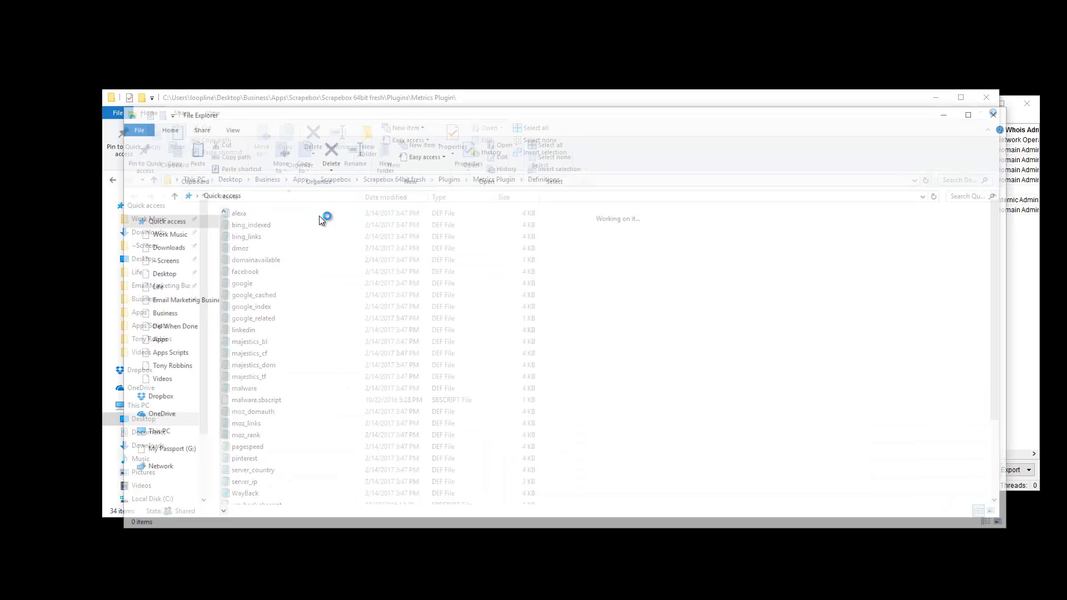
Open the exported results workbook from the Del When Done folder in Excel.
click(174, 326)
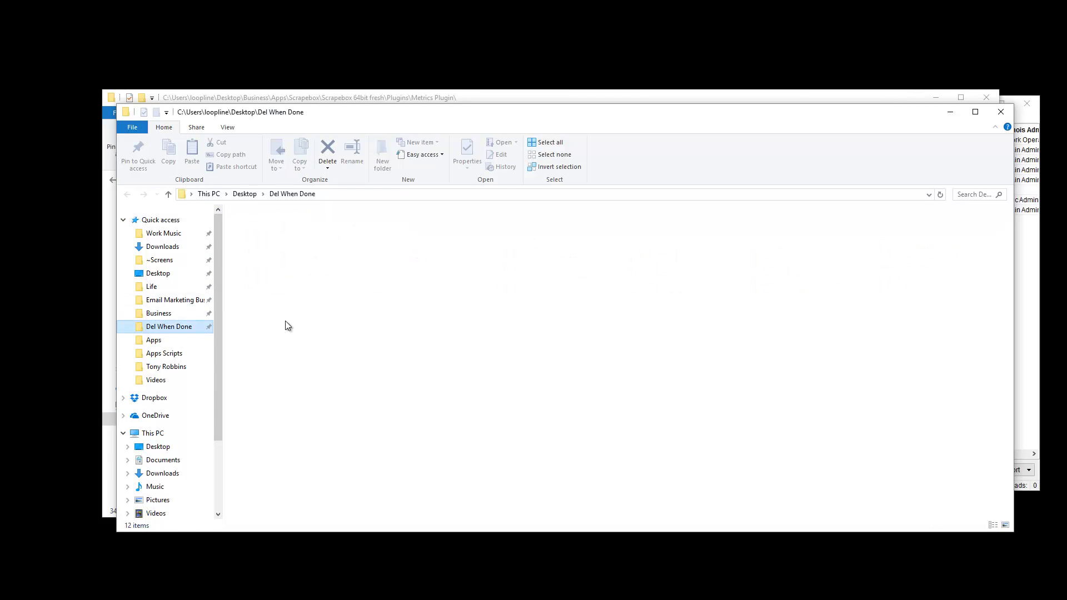
scroll(648, 387, down, 5)
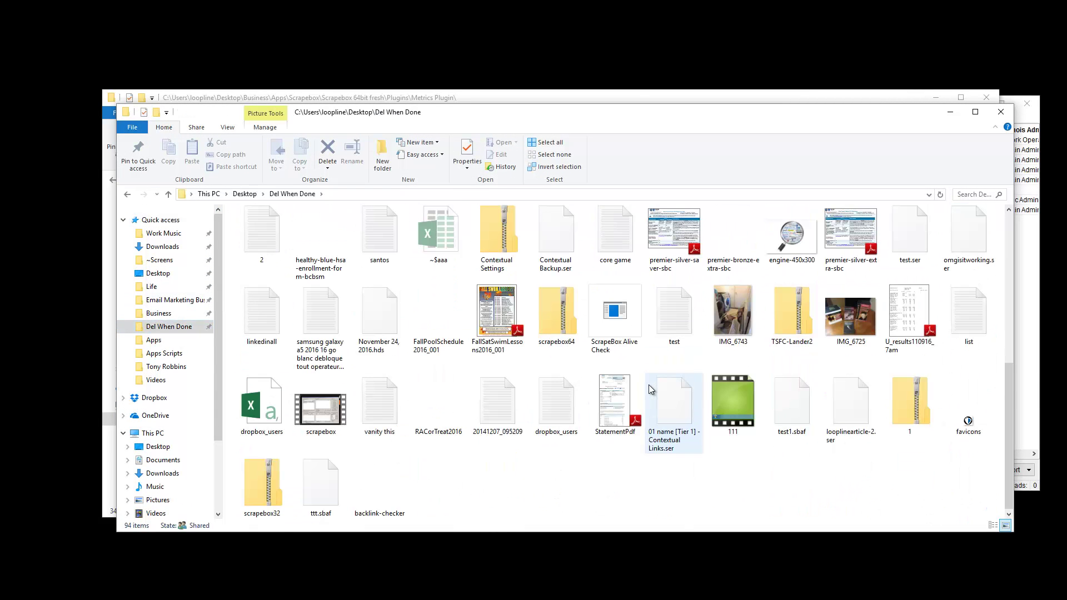
click(389, 428)
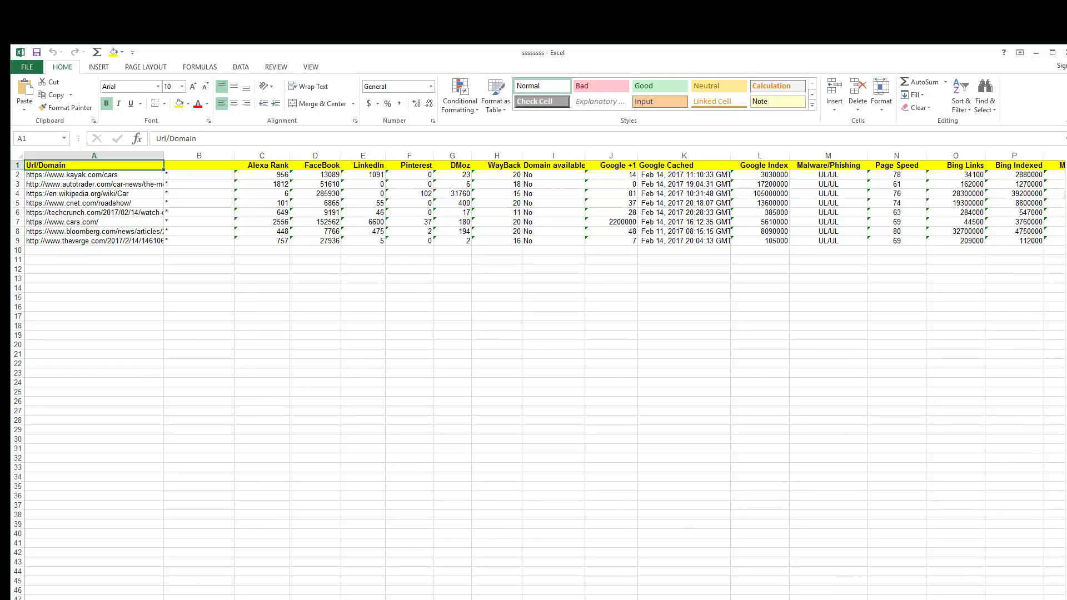
Scroll right through the exported metrics sheet, then minimize Excel.
scroll(545, 376, right, 11)
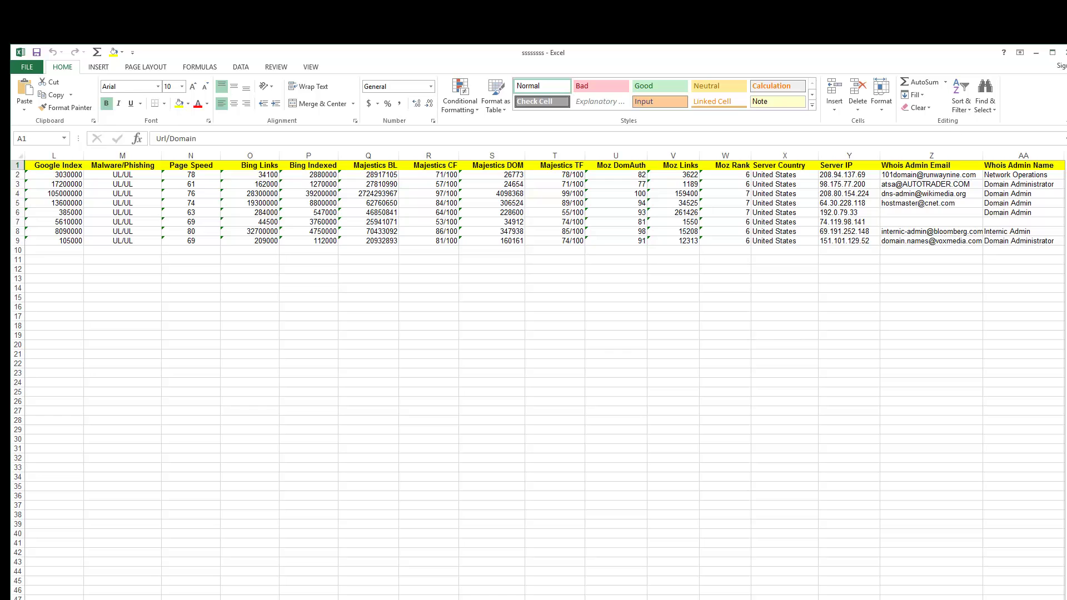
click(1036, 58)
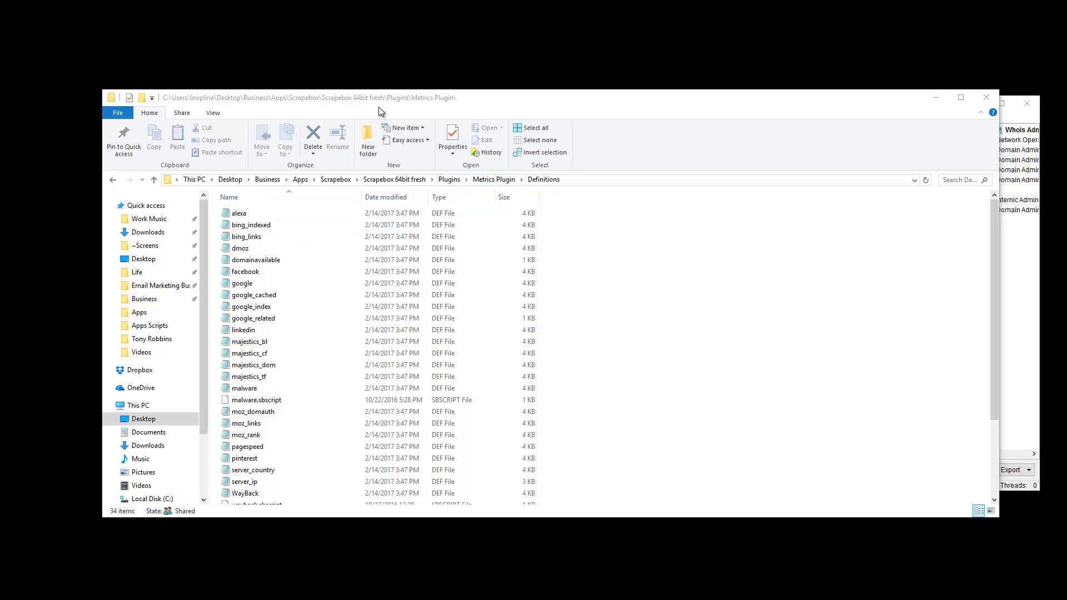
Move the Definitions folder window aside to check the Metrics Plugin results, then move it back.
drag(379, 109, 637, 260)
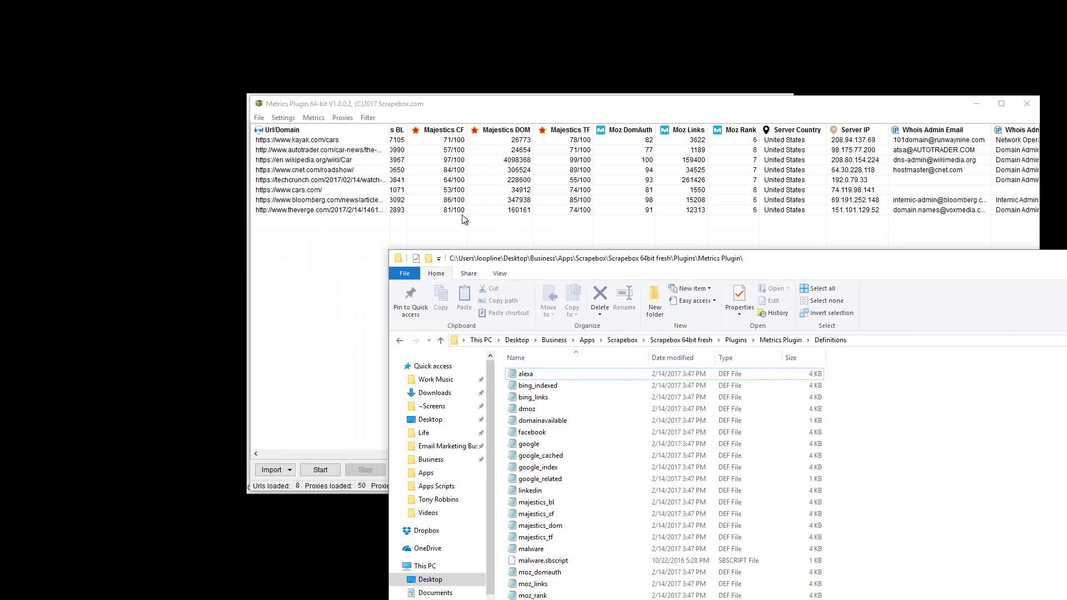
click(294, 451)
click(331, 453)
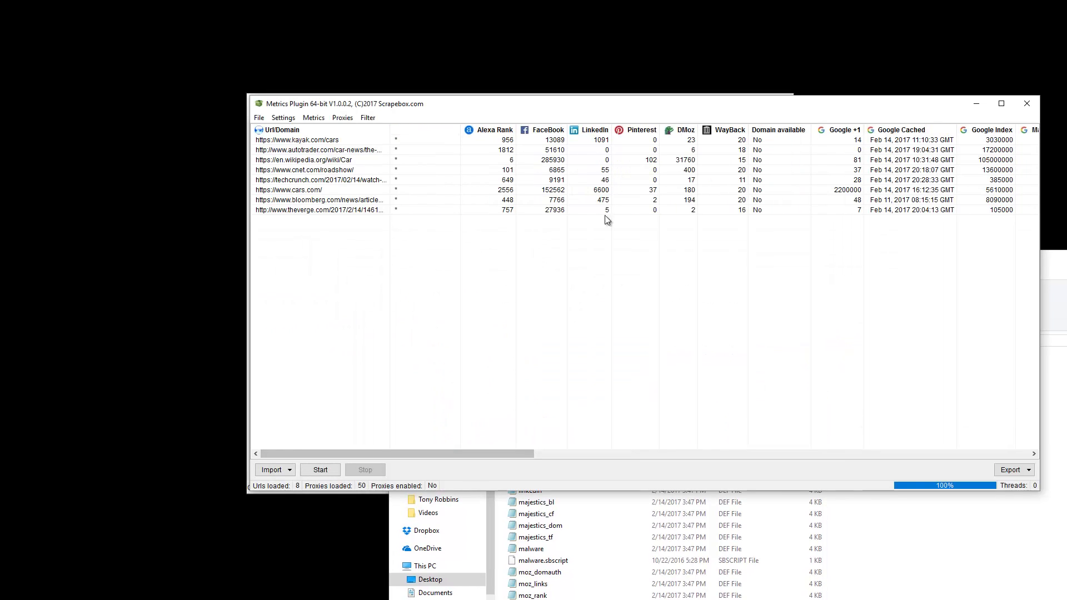
key(alt+Tab)
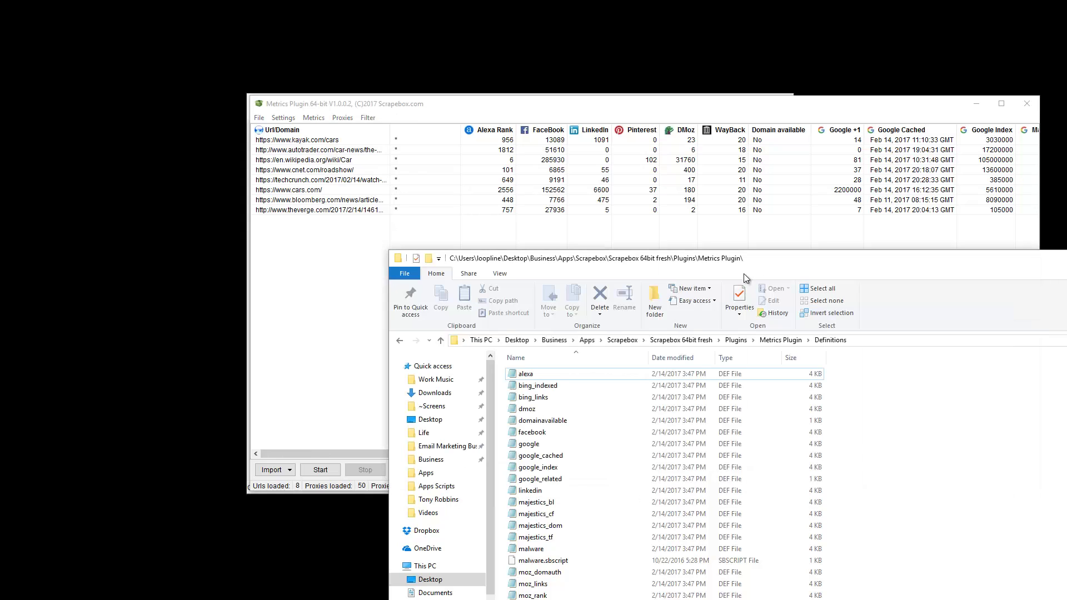
drag(749, 261, 667, 173)
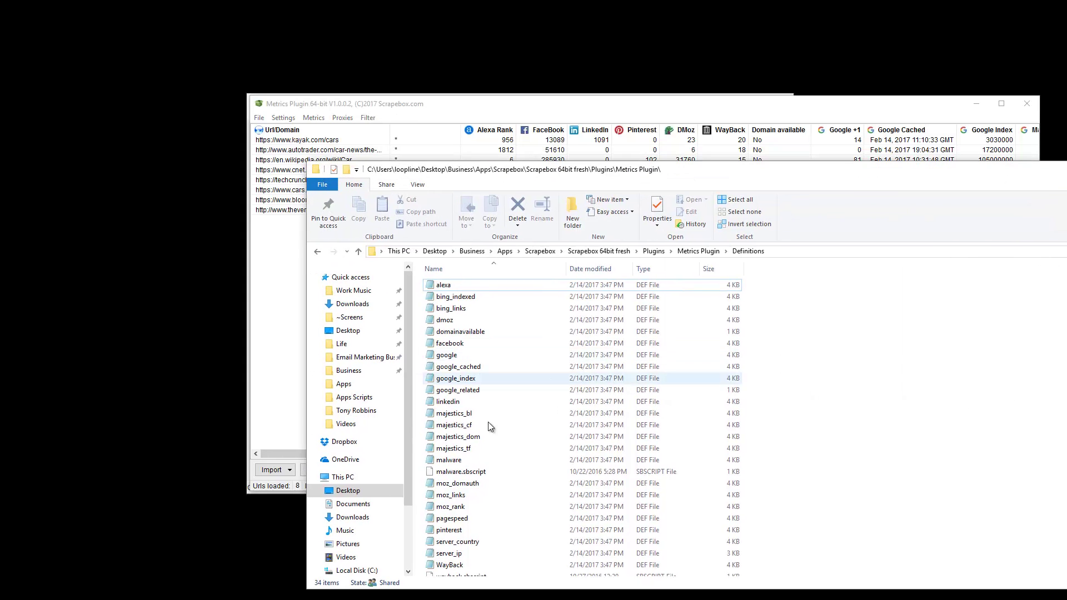
Open facebook.def in Notepad and highlight its [Settings] header and facebook lookup URL.
double_click(450, 343)
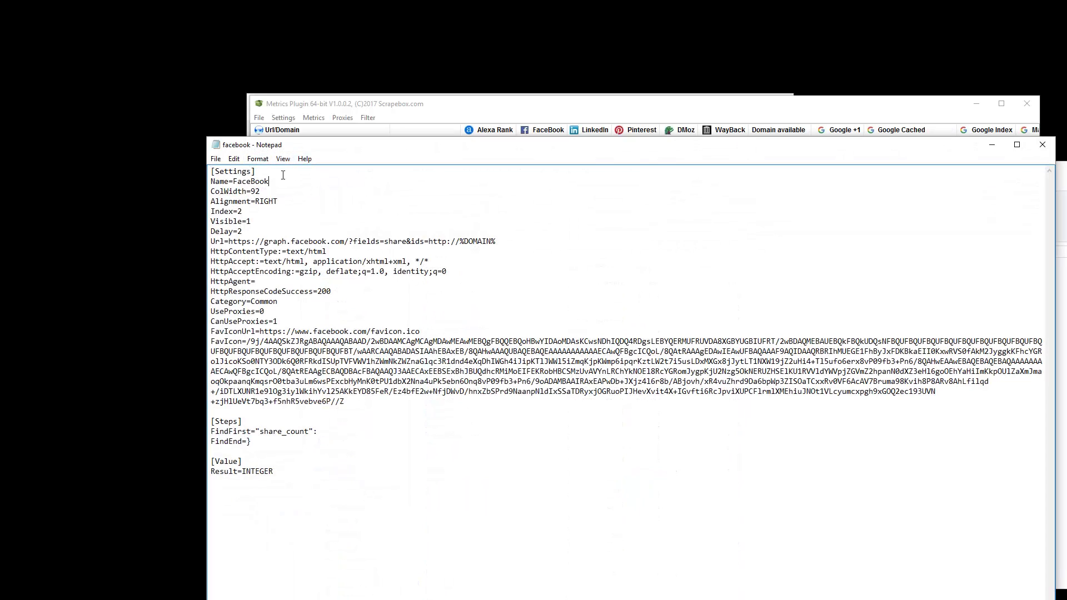
drag(280, 175, 208, 177)
click(265, 177)
drag(257, 171, 211, 172)
drag(231, 242, 458, 238)
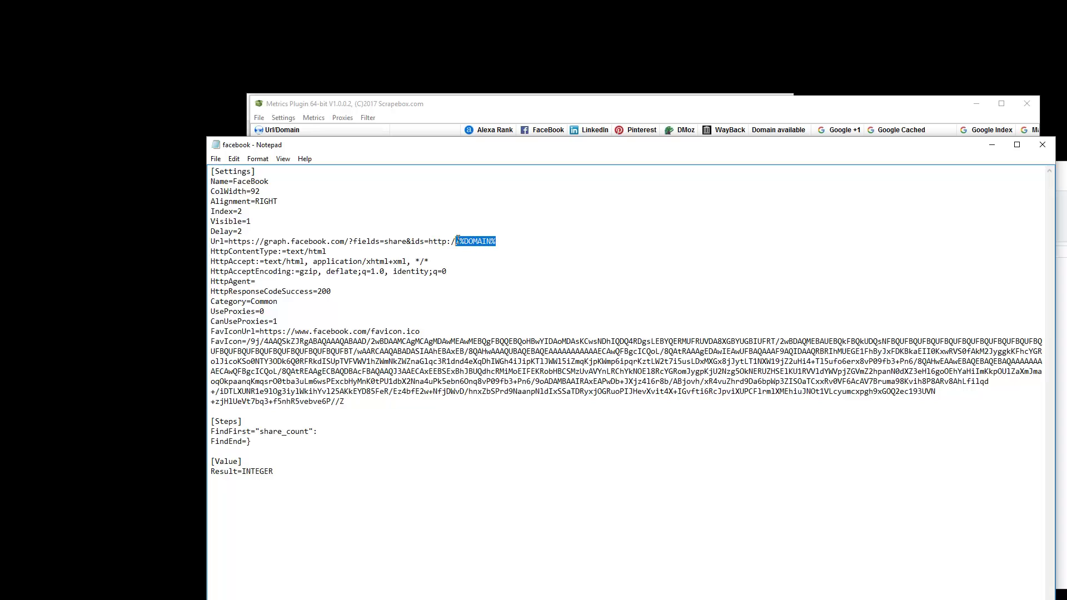
Glance at the results, then highlight facebook.def's HTTP header, category, proxy and FindFirst/FindEnd step lines.
click(432, 112)
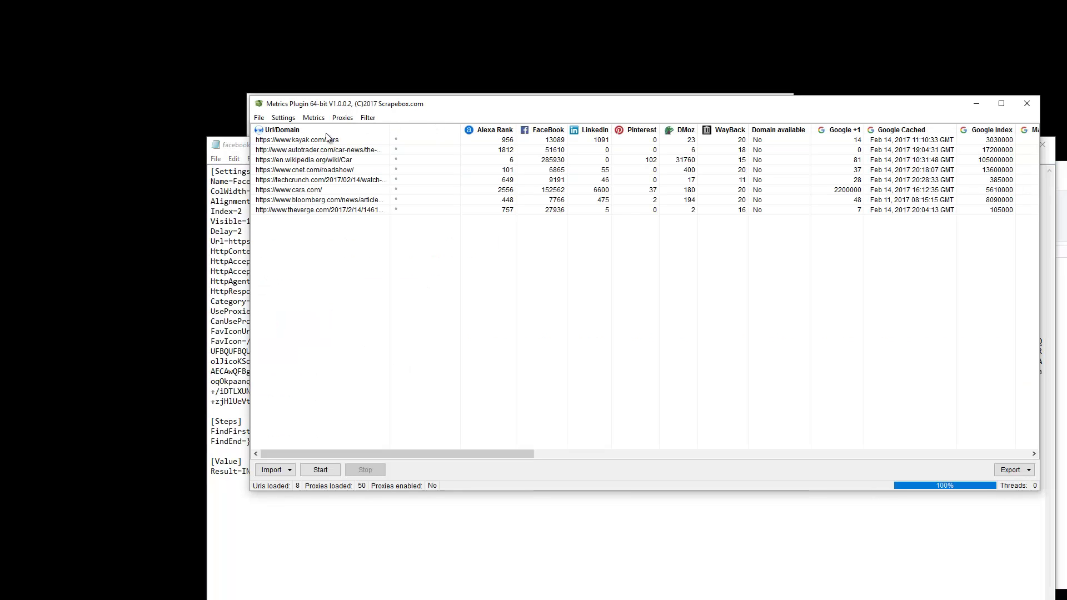
click(345, 561)
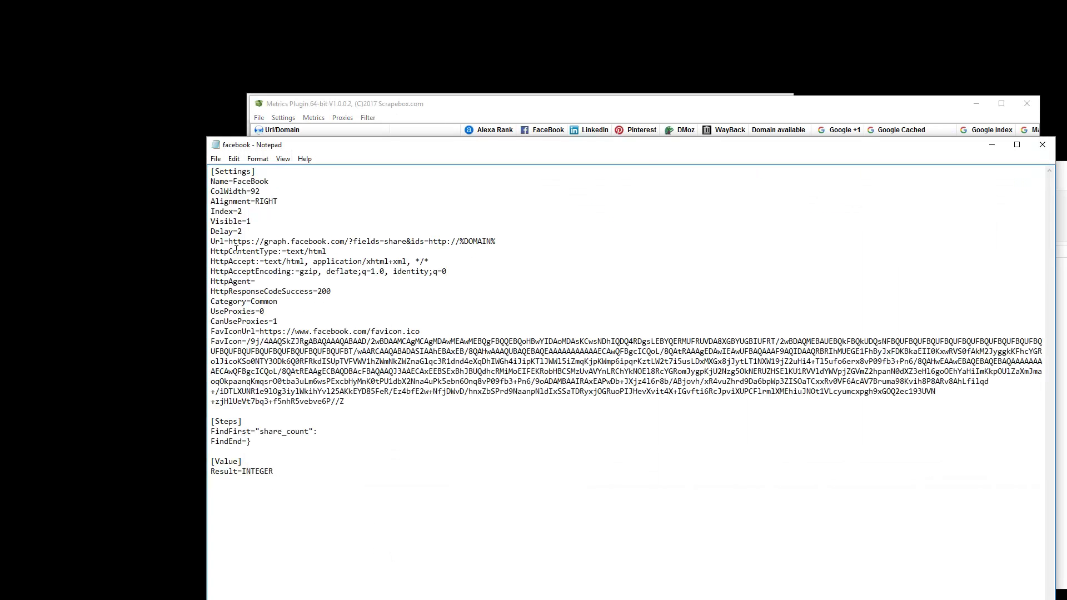
drag(236, 248, 465, 409)
click(450, 409)
drag(212, 431, 324, 442)
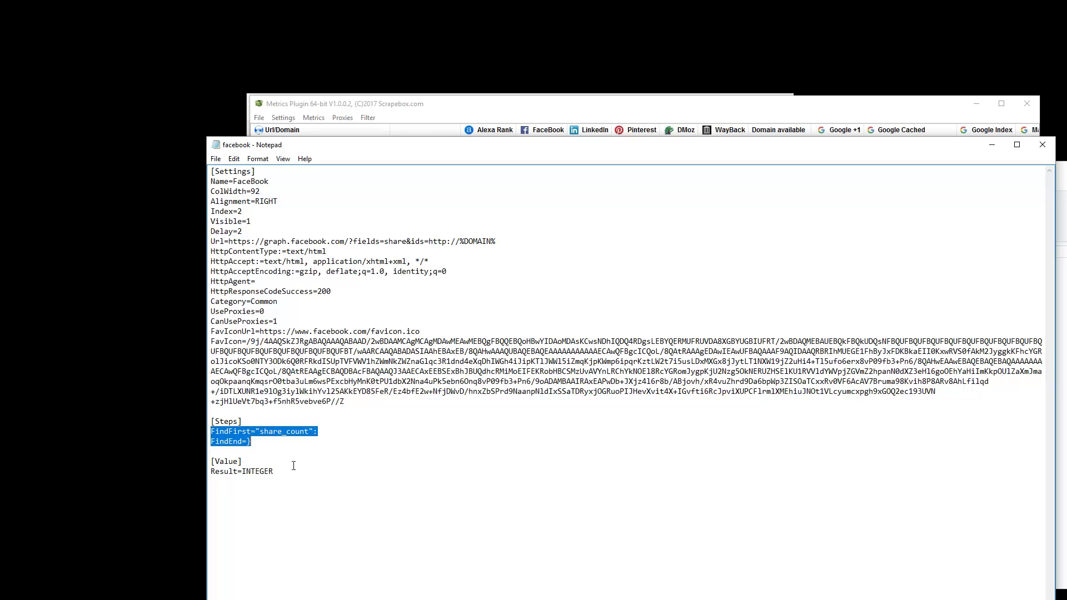
click(222, 479)
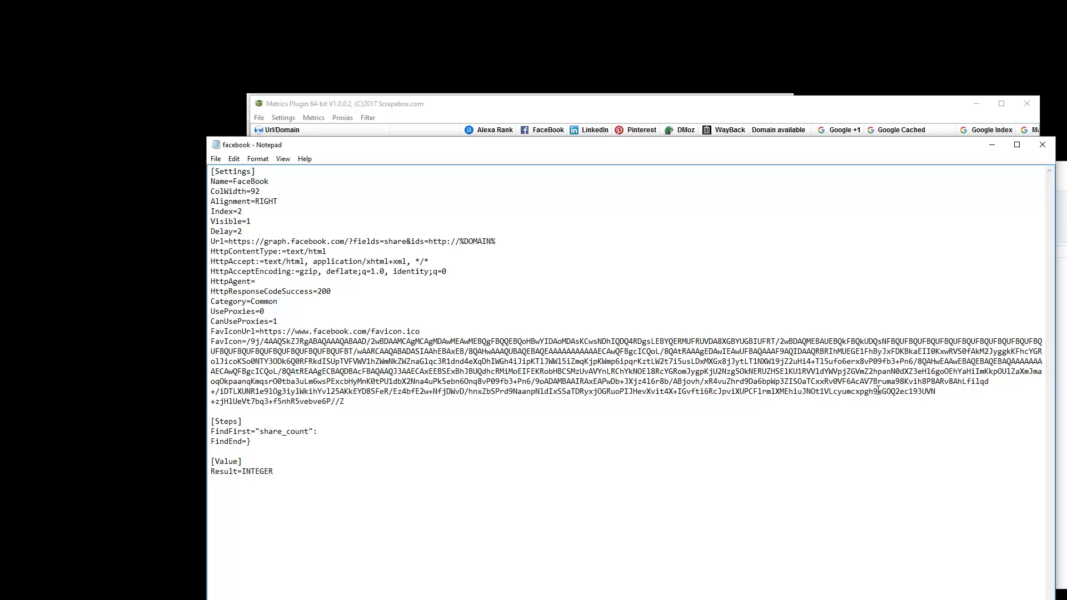
Close facebook.def and bring the Definitions folder window back to the front.
click(1043, 144)
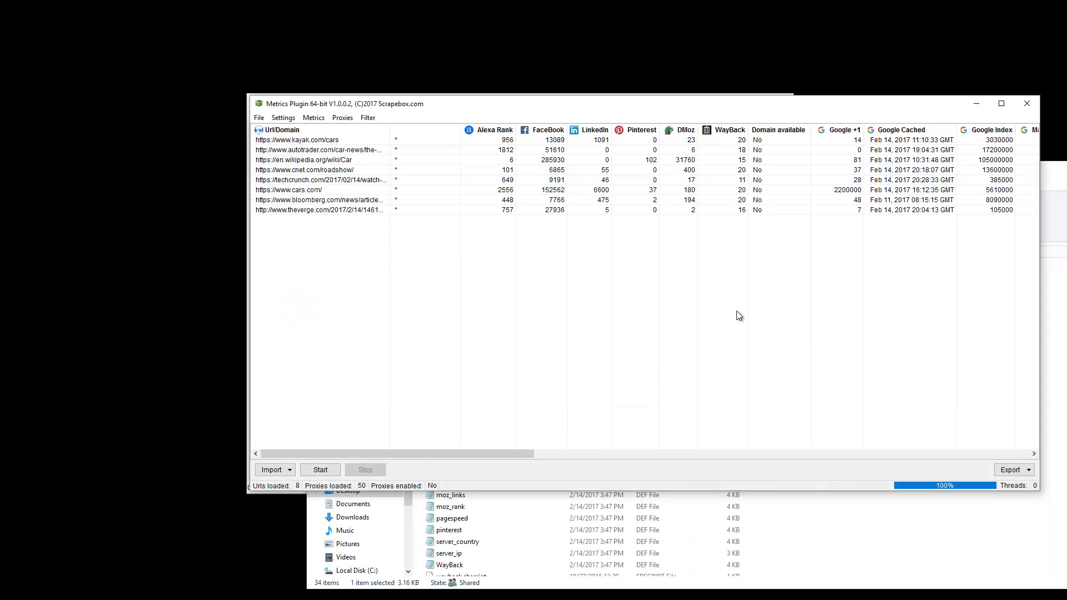
click(778, 488)
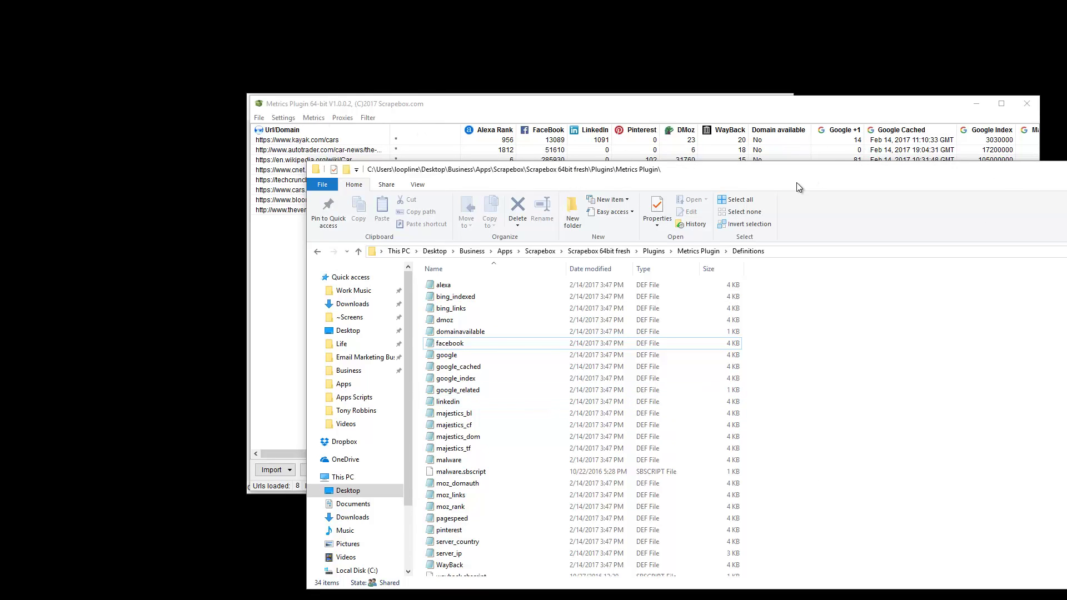
drag(796, 172, 774, 130)
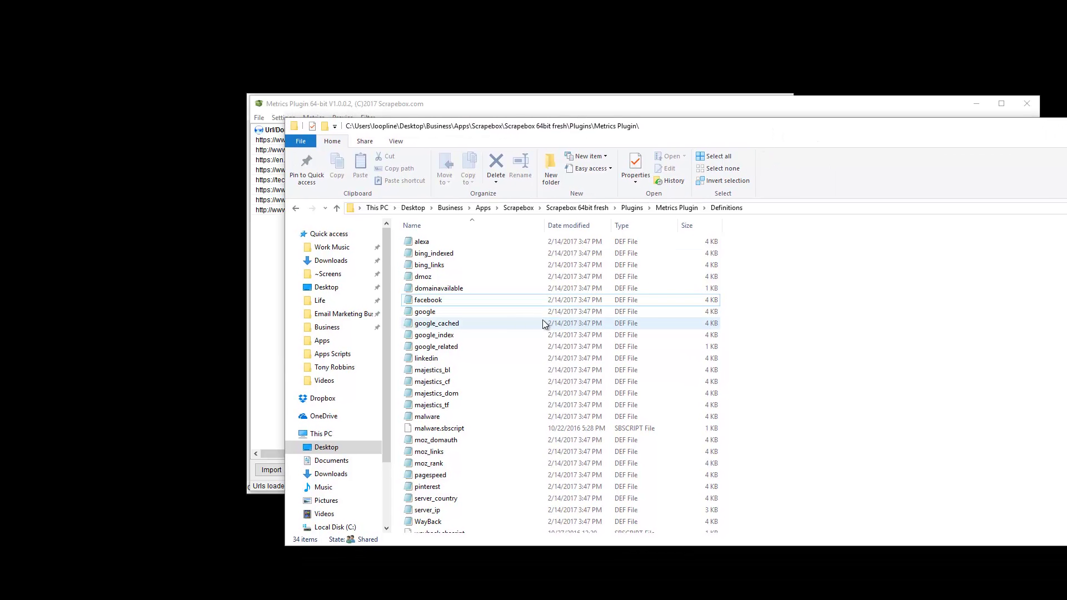
Open google_cached, highlight its cache lookup URL and :%DOMAIN% placeholder, then close it.
double_click(447, 324)
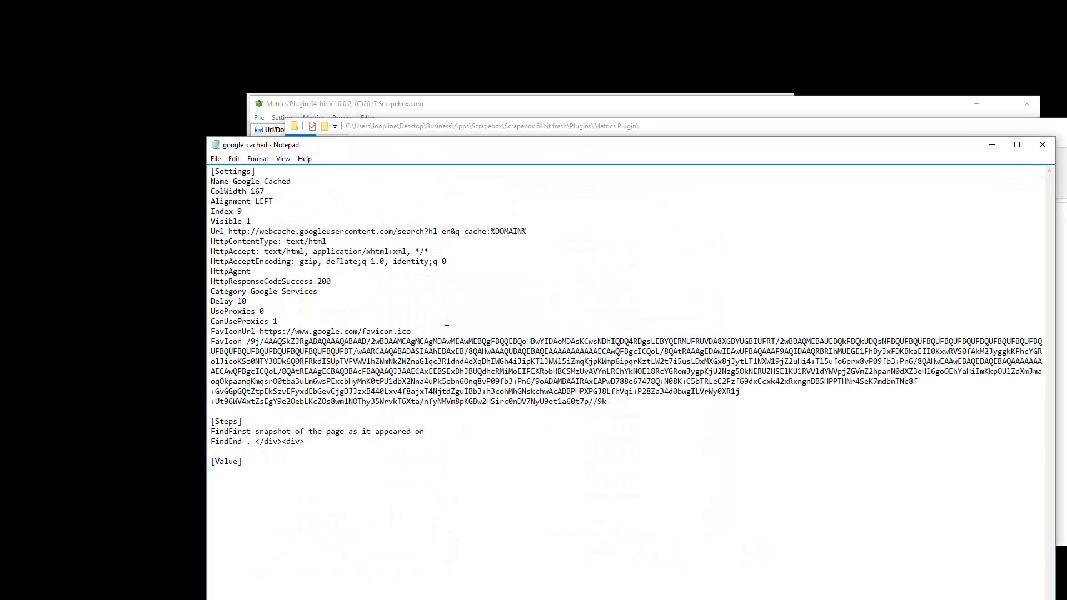
drag(255, 231, 491, 232)
click(490, 232)
drag(526, 232, 488, 232)
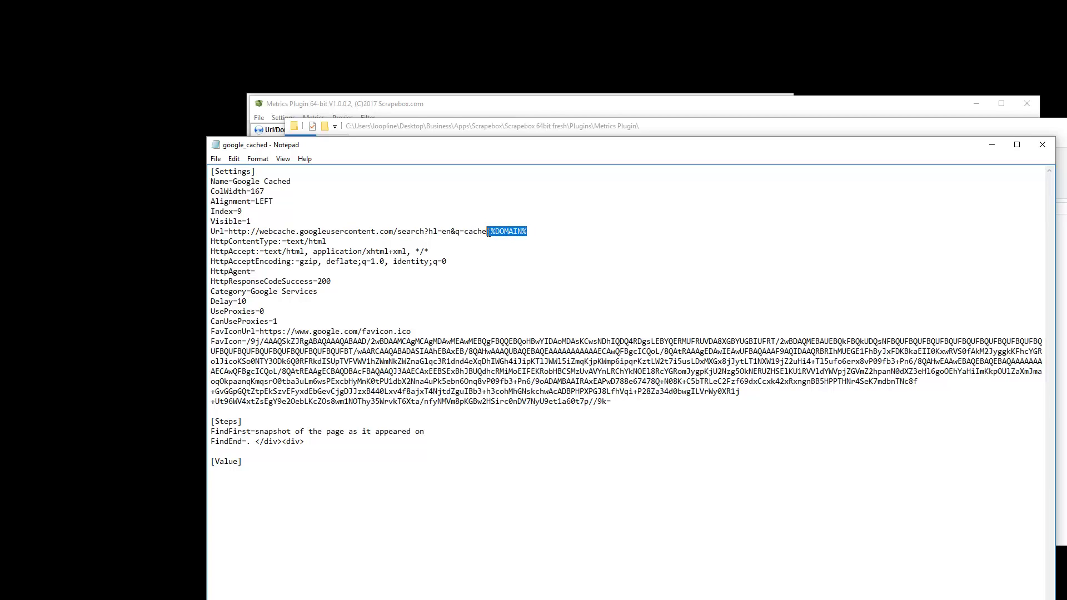
click(1042, 145)
Open the pagespeed definition and highlight the end of its HttpAccept line.
scroll(641, 345, down, 3)
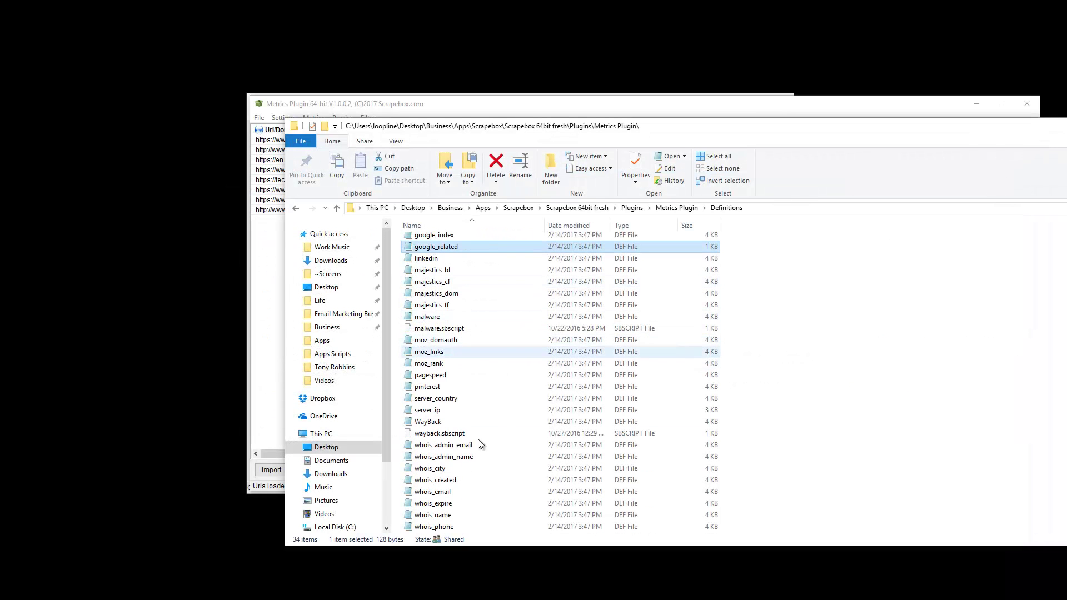
double_click(449, 375)
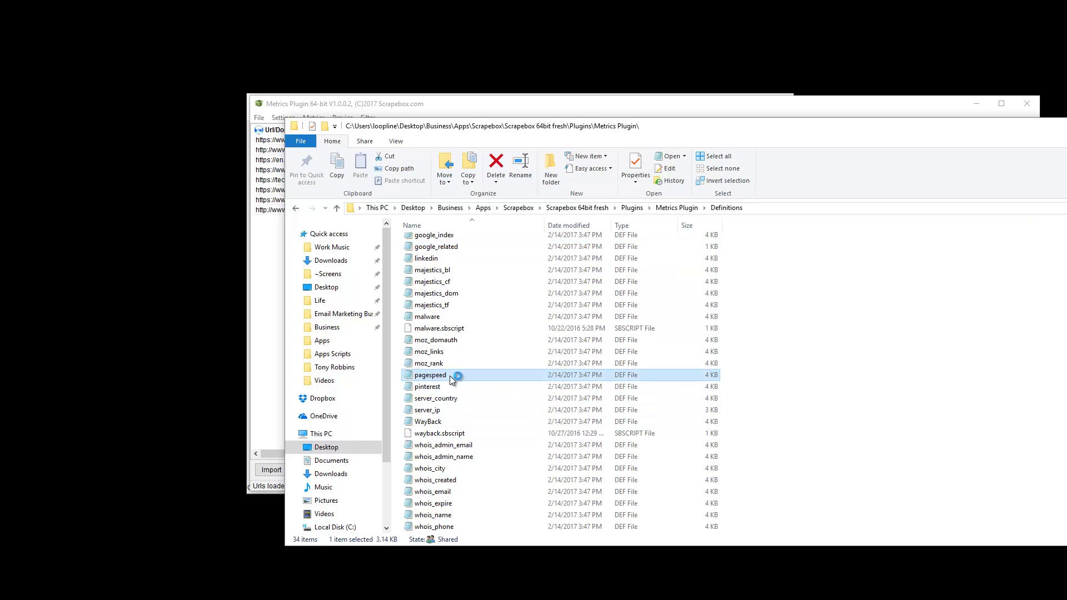
drag(444, 242, 398, 242)
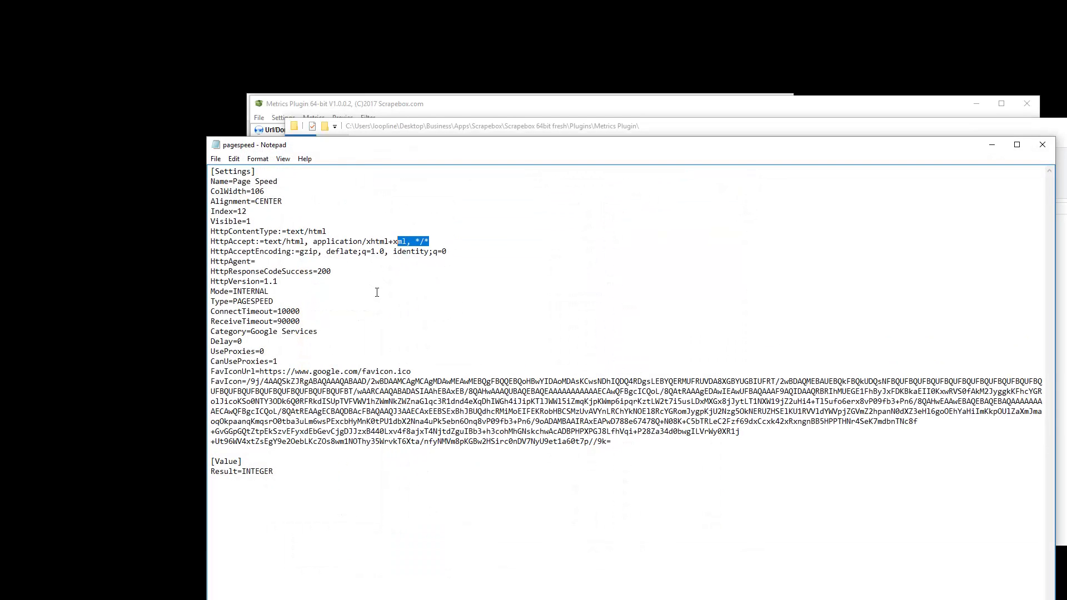
Close pagespeed.def, select the malware definition, and scroll the Definitions list back to the top.
click(1042, 145)
click(621, 314)
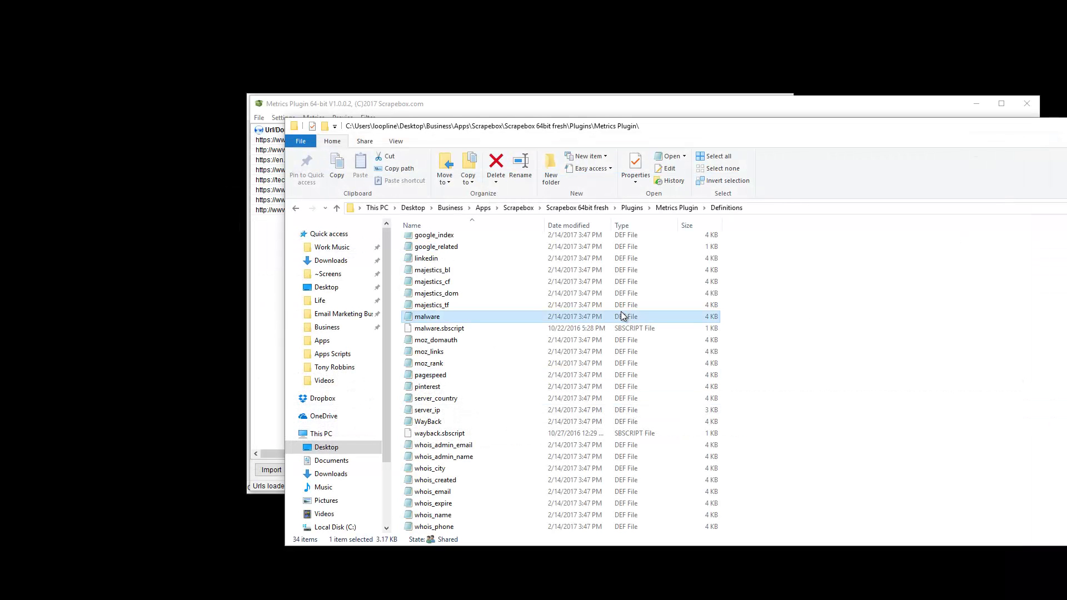
scroll(621, 315, up, 2)
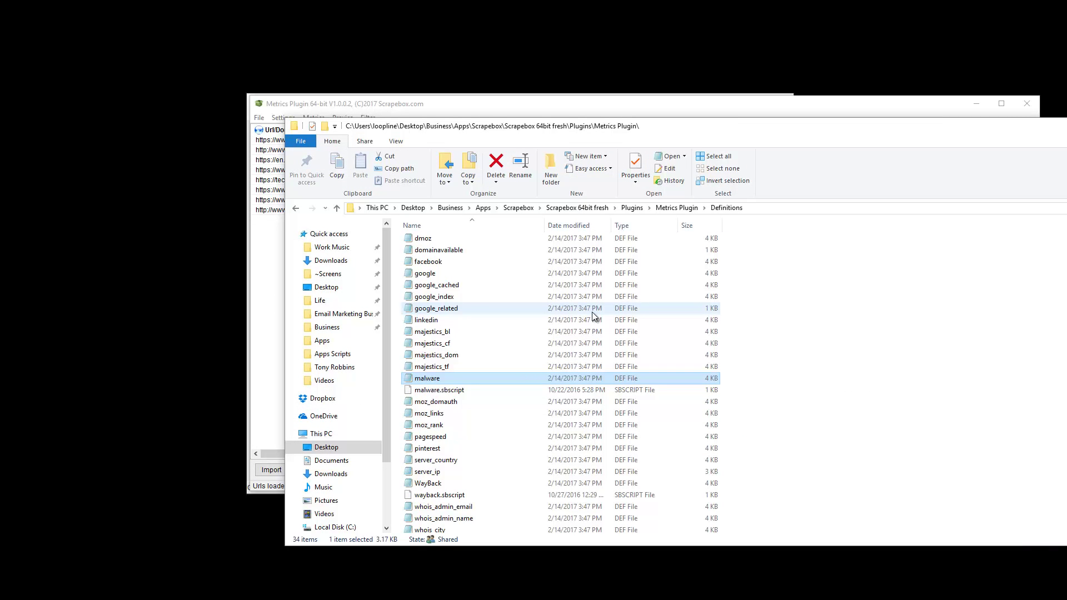
scroll(479, 309, up, 1)
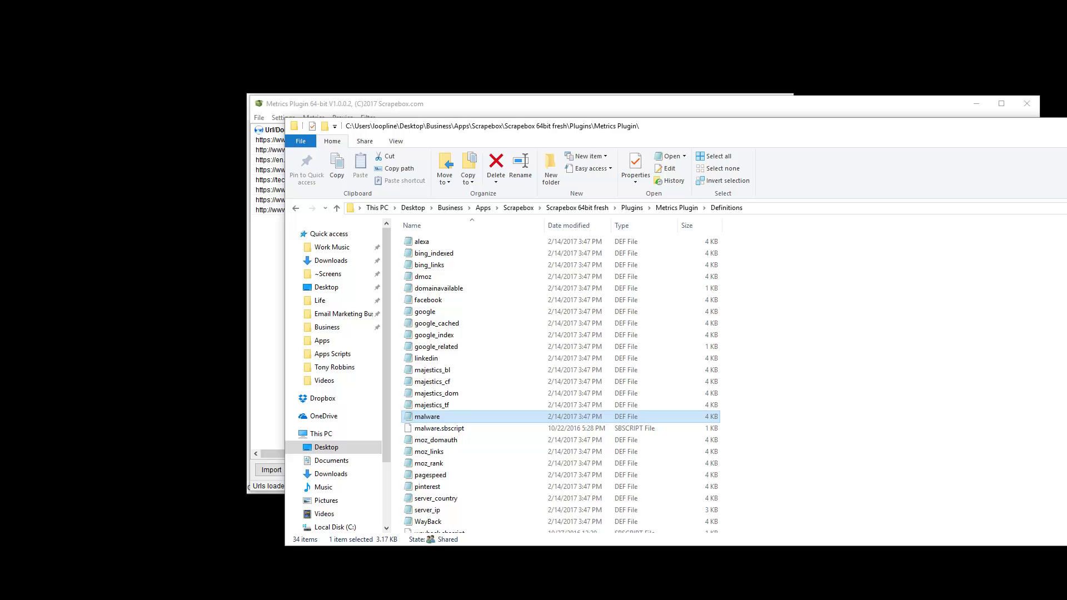
key(alt+F4)
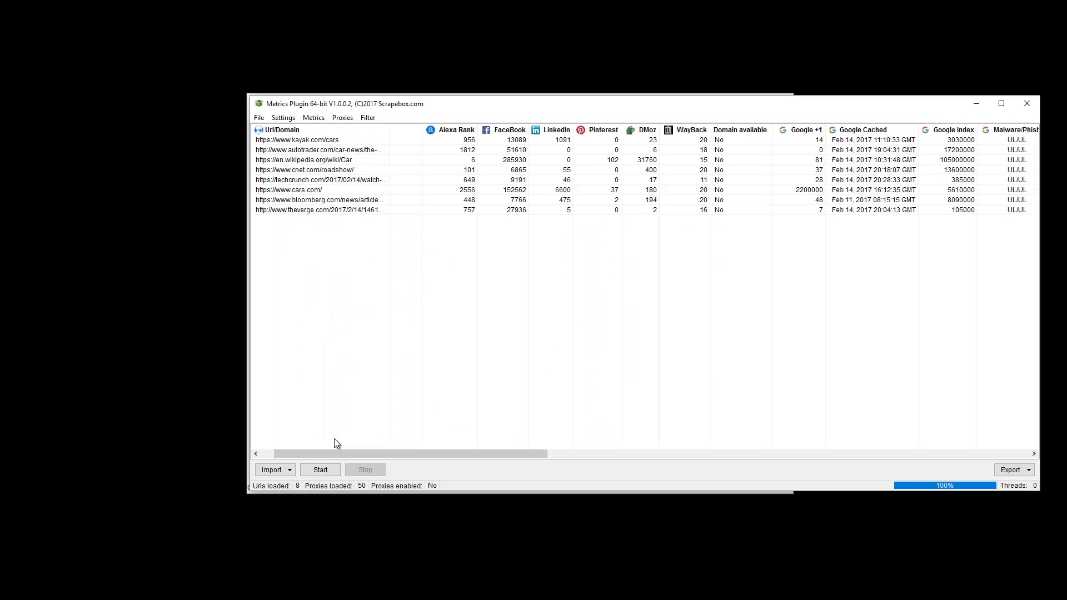